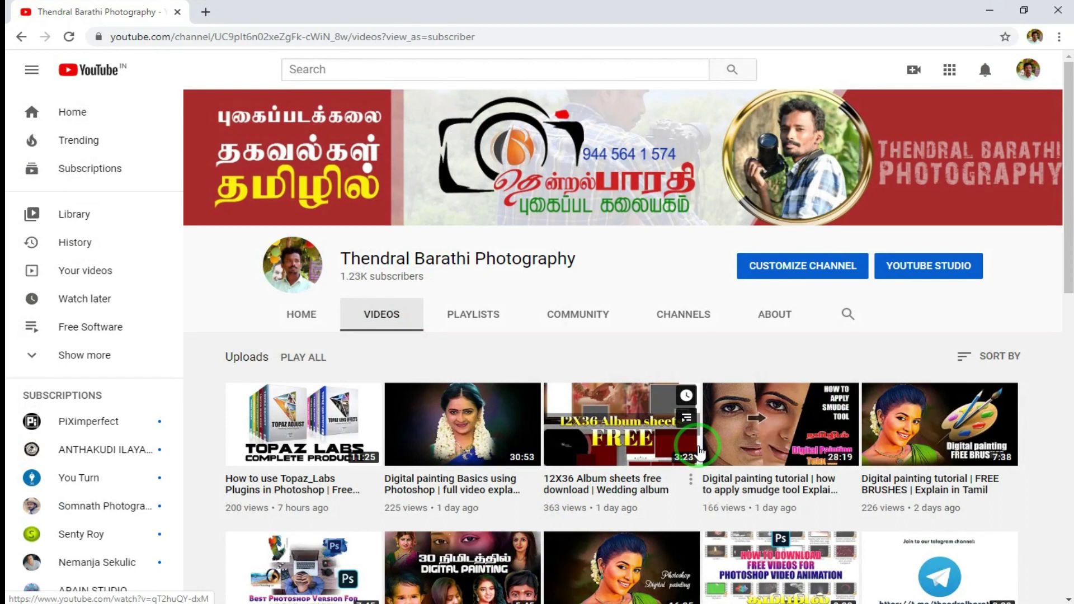
Step: Open the channel's PLAYLISTS tab, browse the playlist grid, then minimize Chrome
scroll(682, 472, "down", 9)
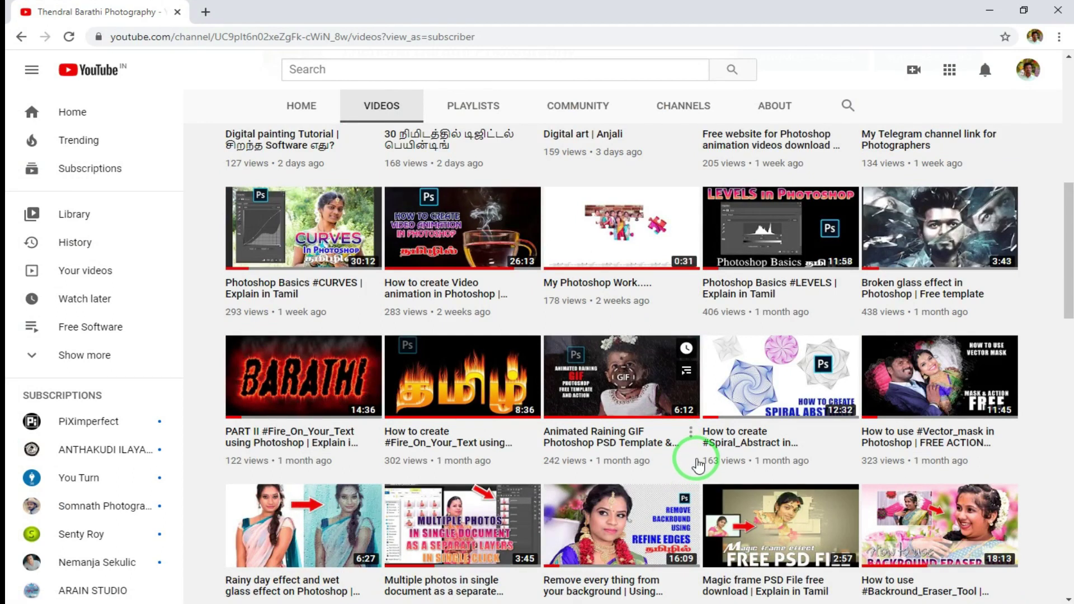
scroll(696, 465, "up", 10)
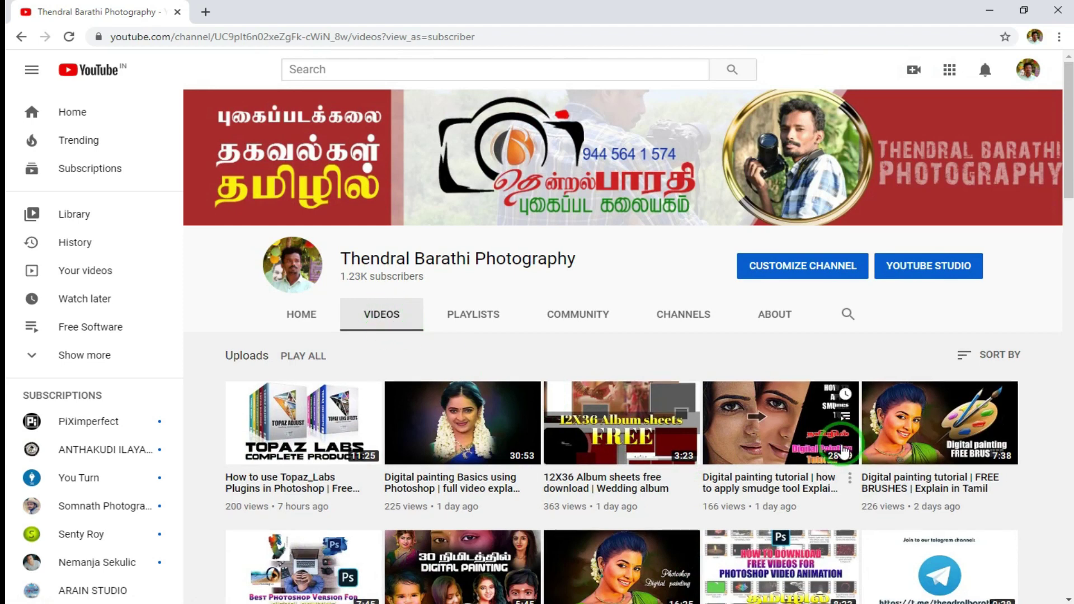
scroll(844, 439, "down", 6)
scroll(841, 444, "up", 5)
scroll(842, 445, "up", 1)
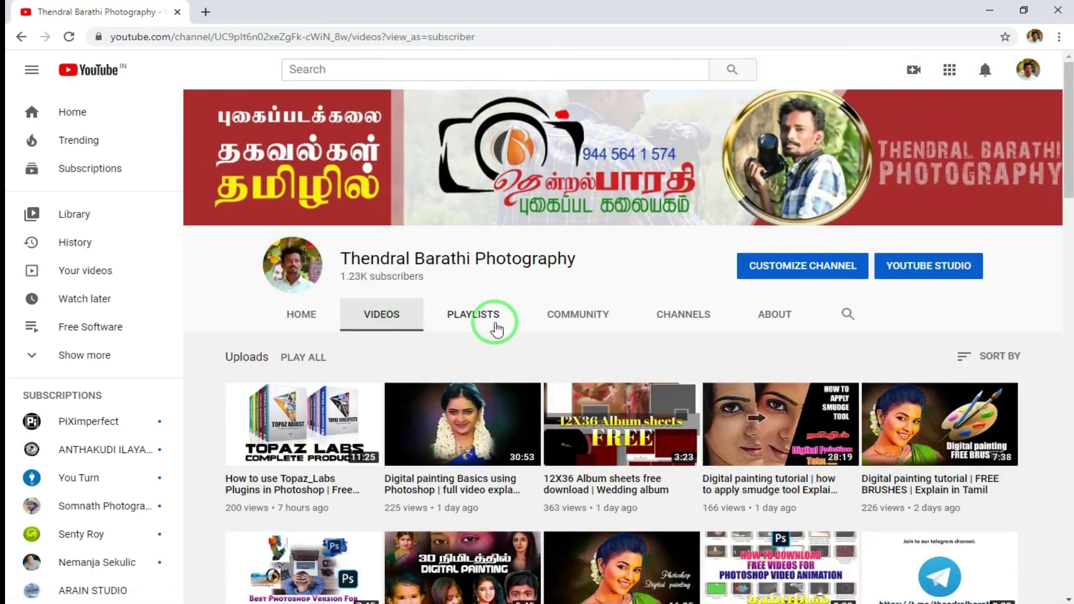
left_click(490, 316)
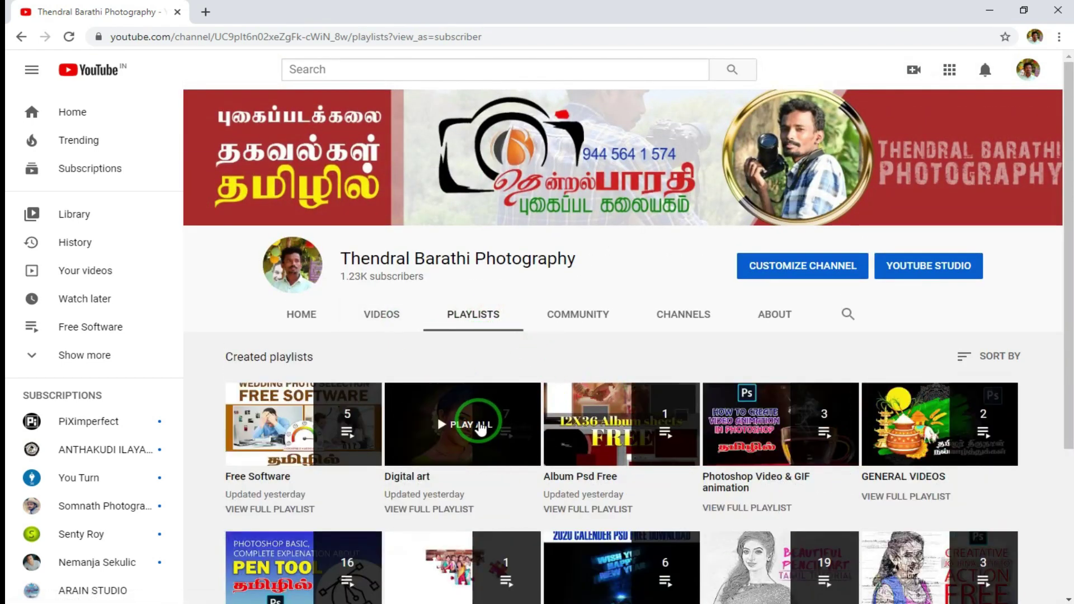
scroll(492, 369, "down", 3)
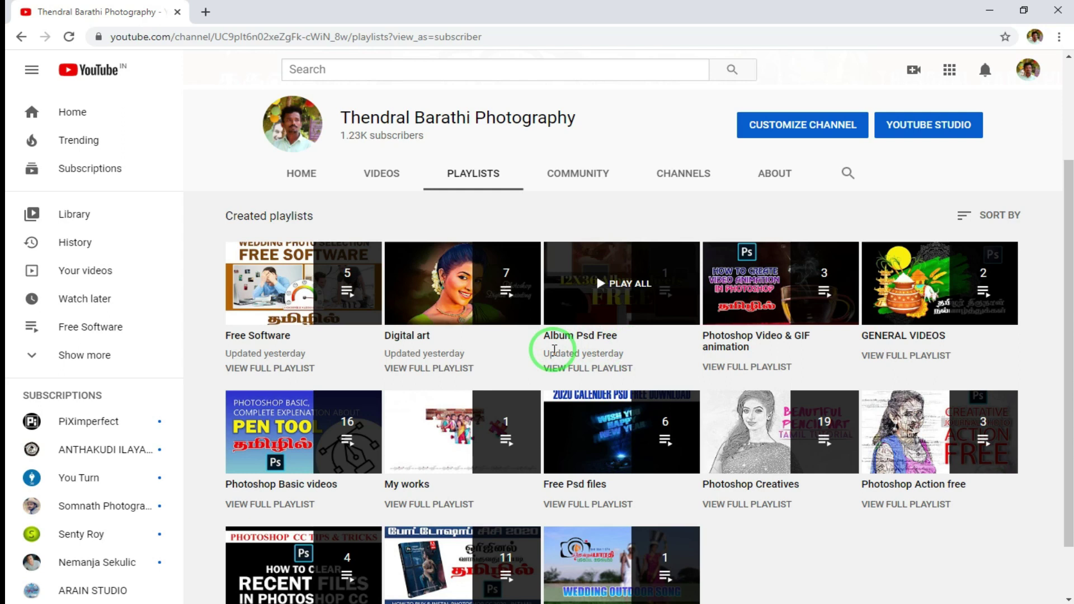
left_click(985, 10)
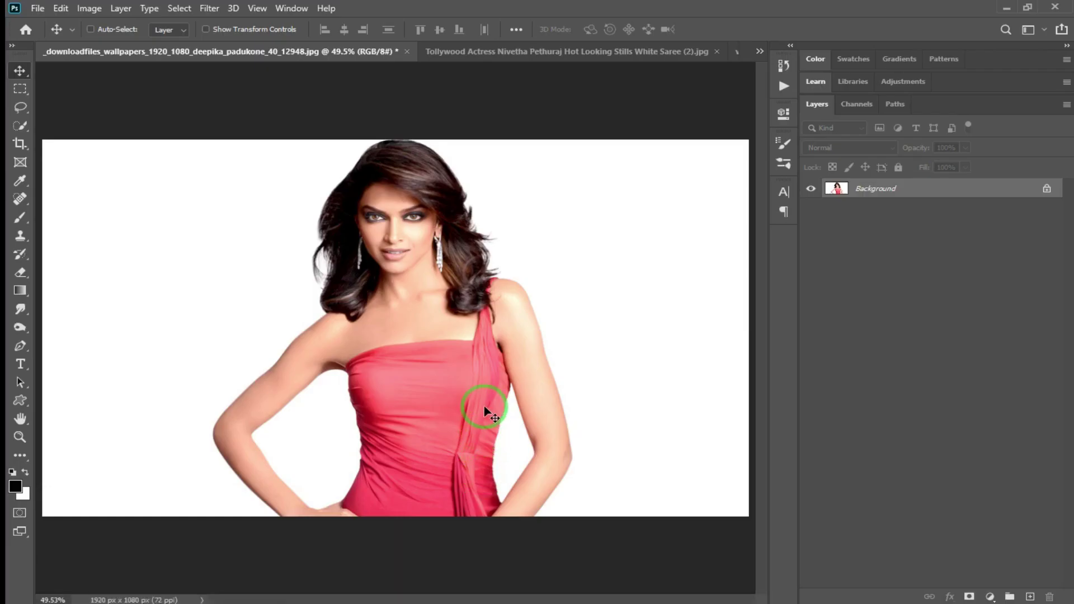
Step: Zoom the canvas to about 86% on the woman's upper body and red dress
key("z")
left_click_drag(472, 343, 552, 345)
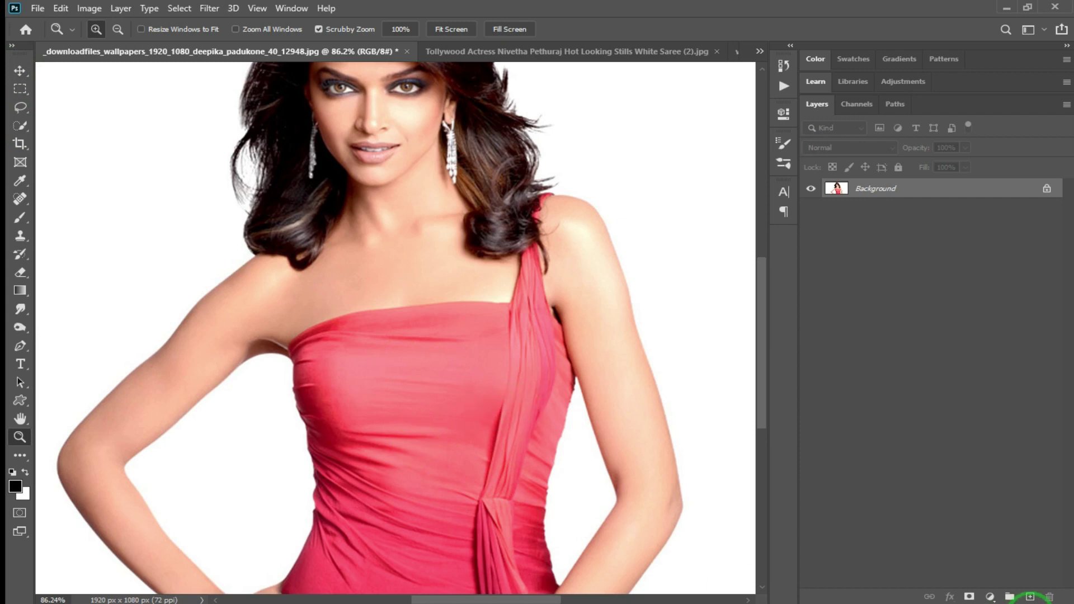
Step: Add a trial Hue/Saturation adjustment layer and shift its Hue to −30 for pink
left_click(990, 597)
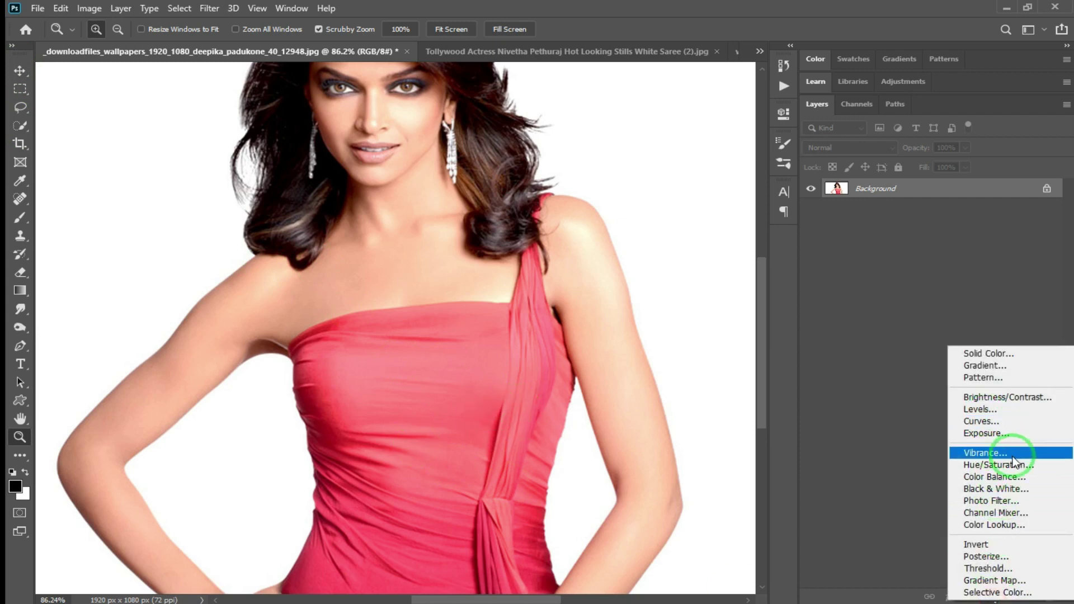
left_click(994, 465)
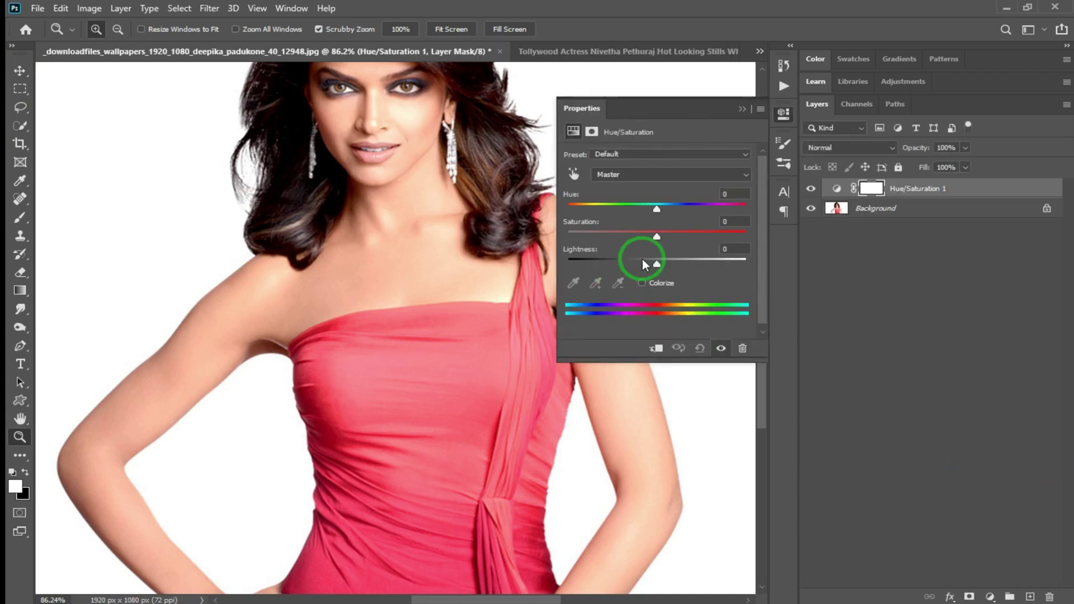
mouse_move(656, 212)
left_mouse_down()
mouse_move(623, 210)
mouse_move(647, 210)
mouse_move(623, 209)
mouse_move(636, 212)
left_mouse_up()
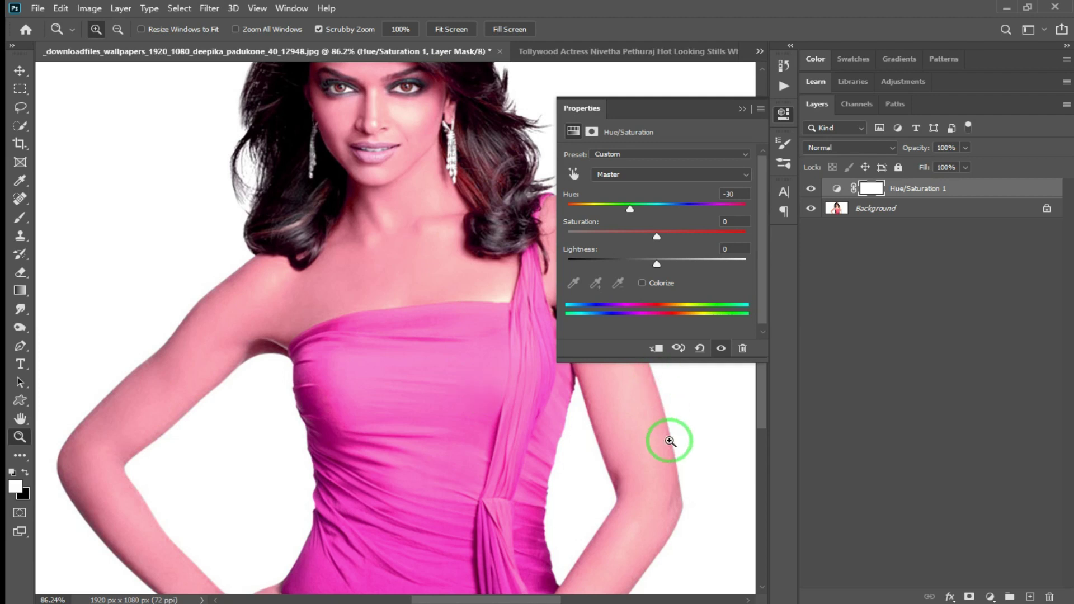
Step: Delete the trial Hue/Saturation layer, collapse Properties, and choose the Quick Selection tool
left_click(742, 348)
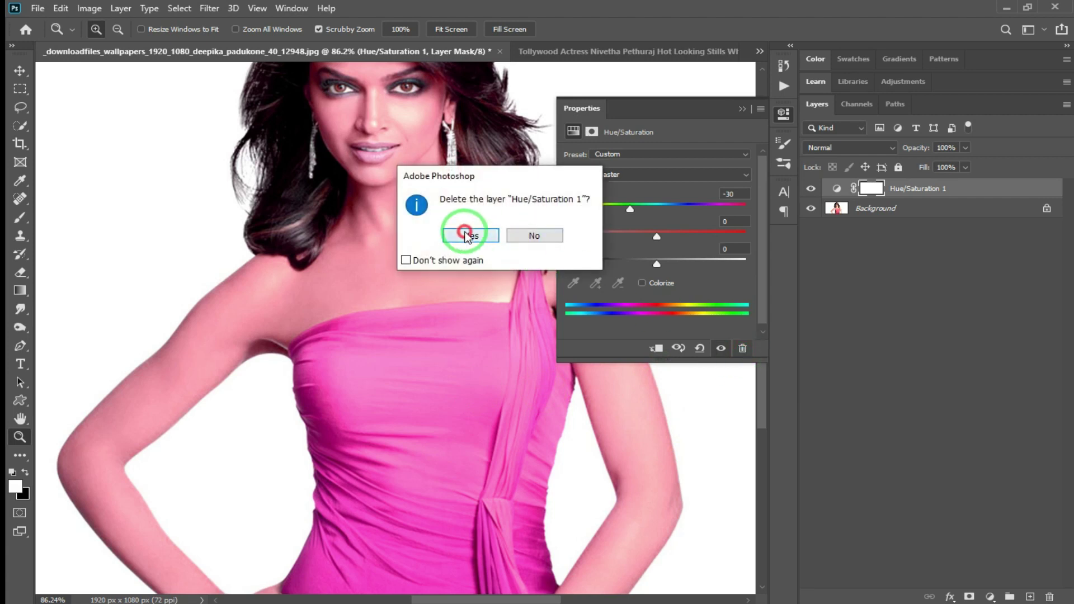
left_click(466, 234)
left_click(742, 108)
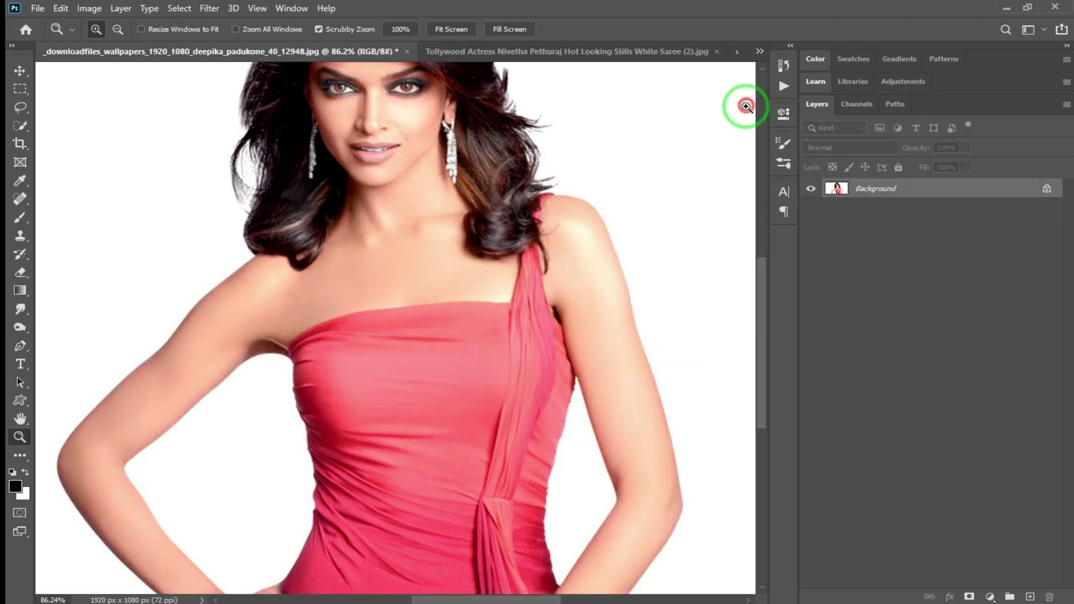
left_click(20, 126)
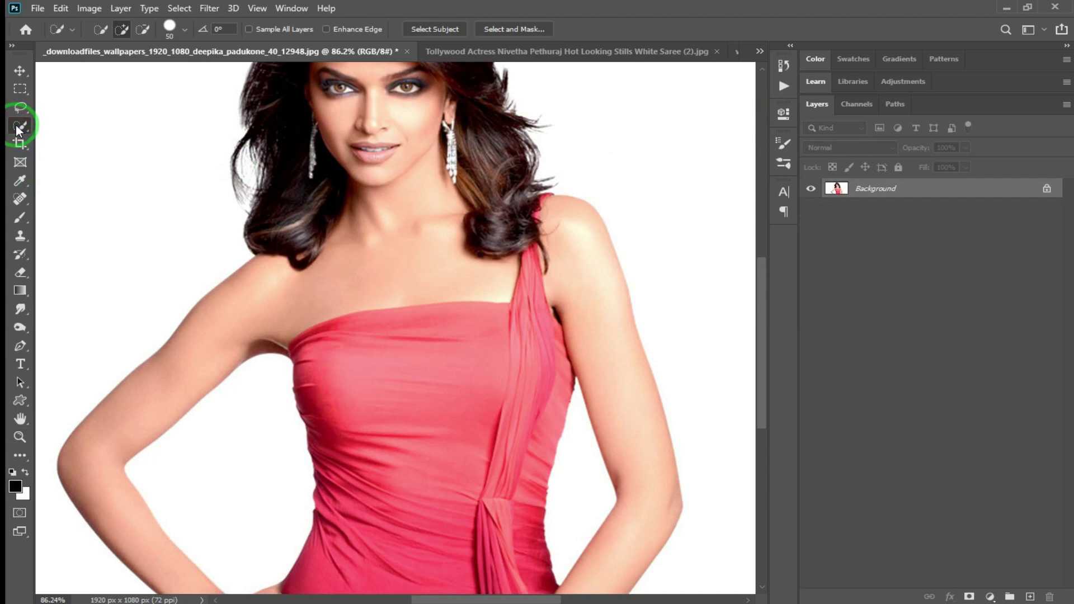
Step: Brush a Quick Selection over the red dress from the neckline down through the bodice
right_click(19, 128)
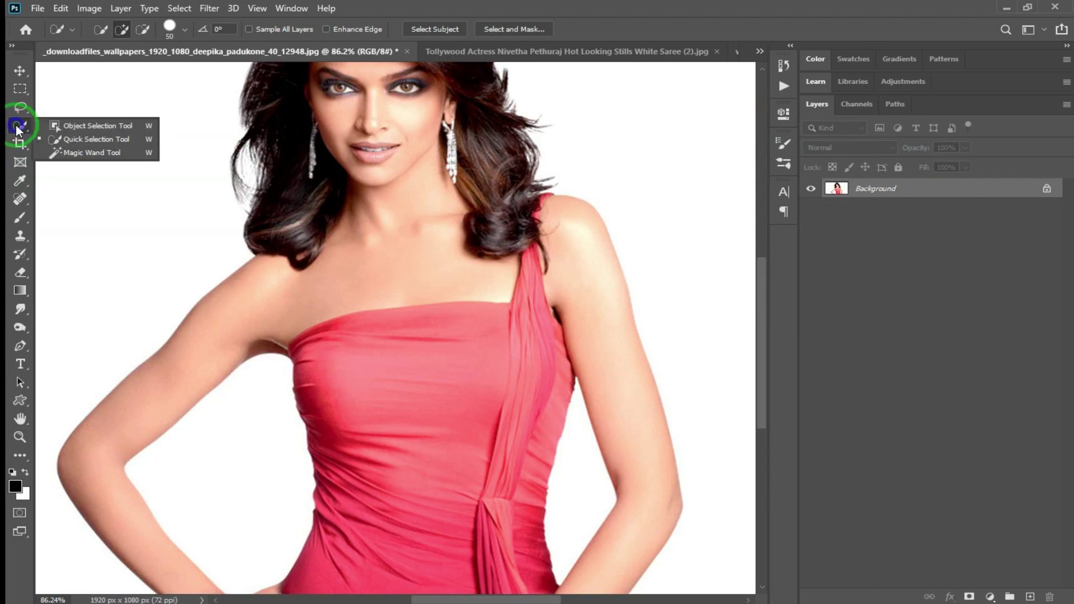
left_click(85, 140)
mouse_move(377, 545)
left_mouse_down()
mouse_move(376, 449)
mouse_move(345, 392)
left_mouse_up()
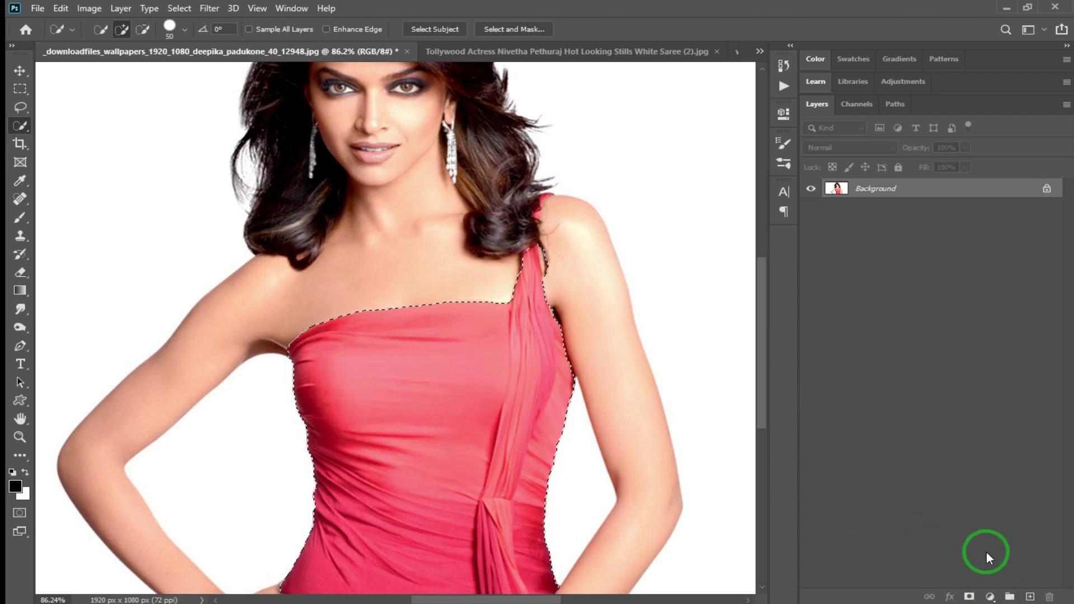
left_click(990, 596)
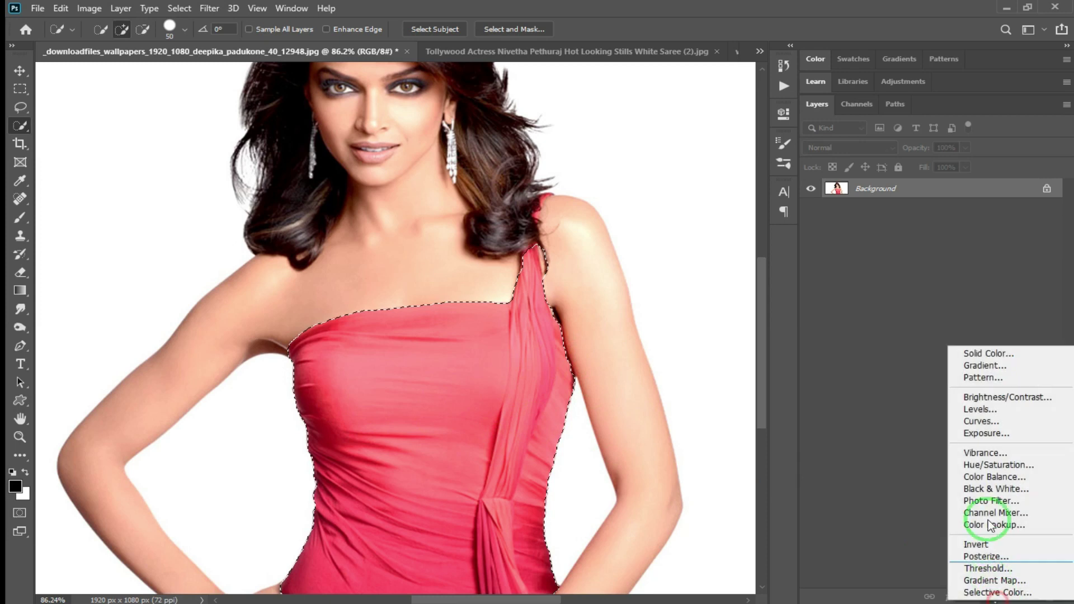
Step: Add a Hue/Saturation layer masked to the dress and shift its hue from magenta toward purple
left_click(990, 465)
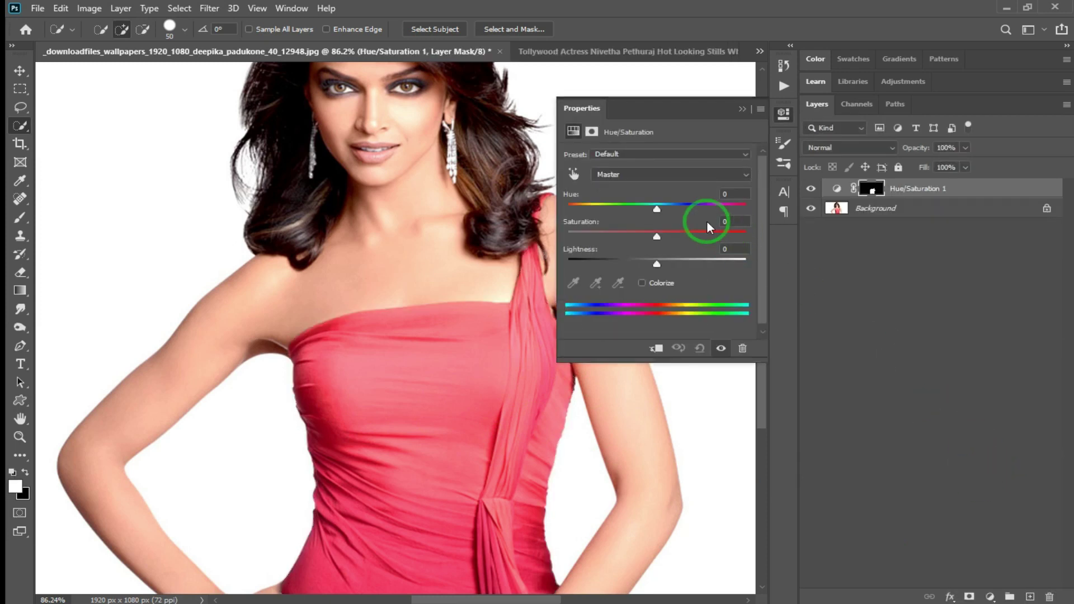
left_click_drag(656, 212, 617, 212)
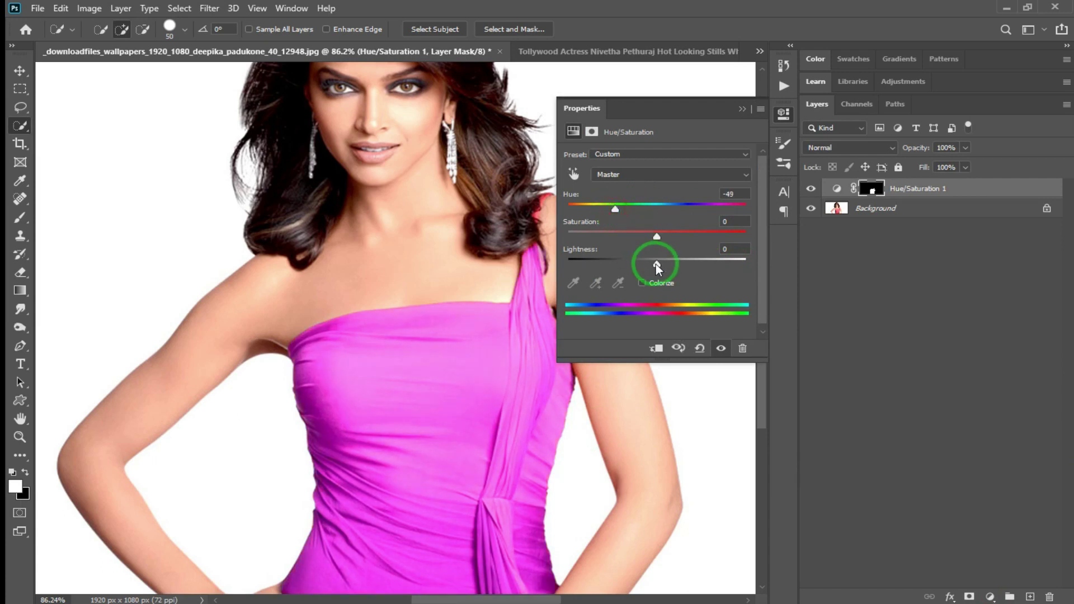
mouse_move(621, 213)
left_mouse_down()
mouse_move(582, 206)
mouse_move(602, 210)
left_mouse_up()
Step: Enable Colorize and try teal, royal blue and green dress tints at varied saturation
left_click(641, 283)
left_click_drag(568, 212, 666, 214)
left_click_drag(615, 241, 677, 216)
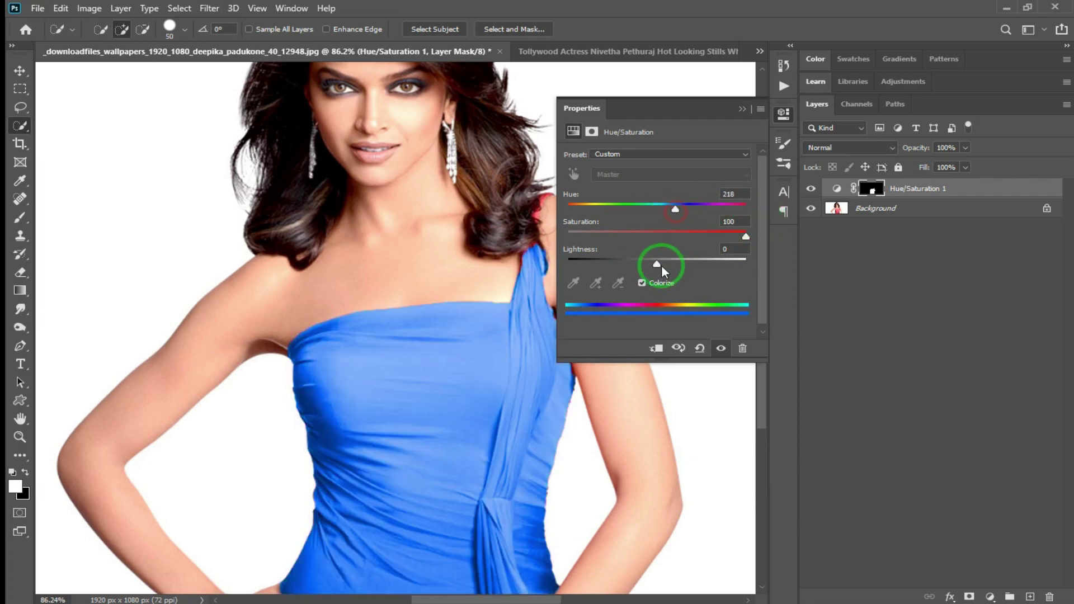
mouse_move(659, 270)
left_mouse_down()
mouse_move(630, 269)
mouse_move(680, 271)
mouse_move(613, 271)
mouse_move(673, 265)
mouse_move(650, 267)
left_mouse_up()
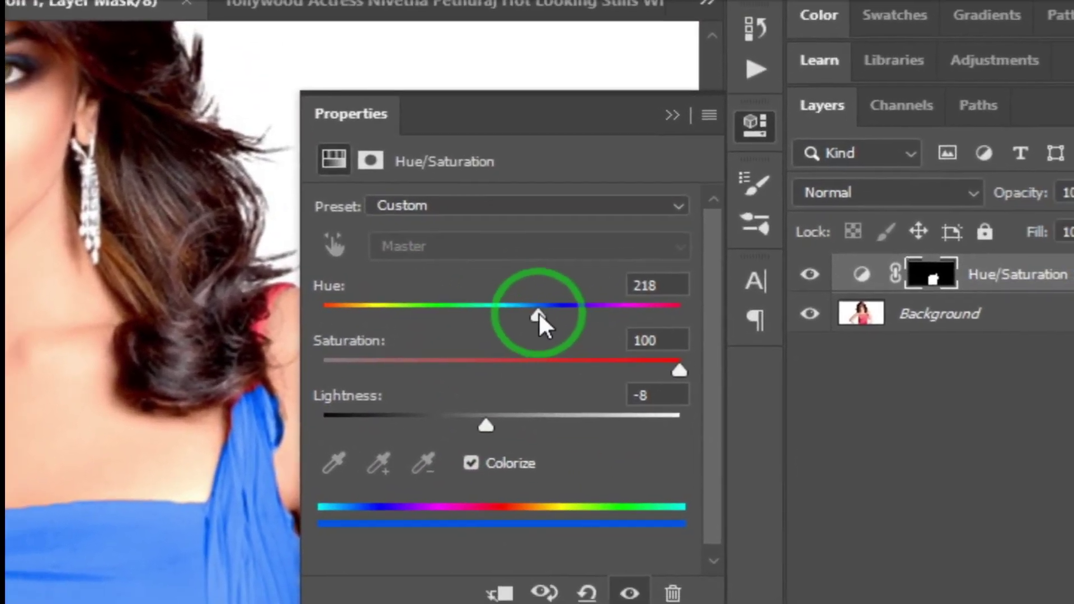
left_click_drag(538, 310, 427, 311)
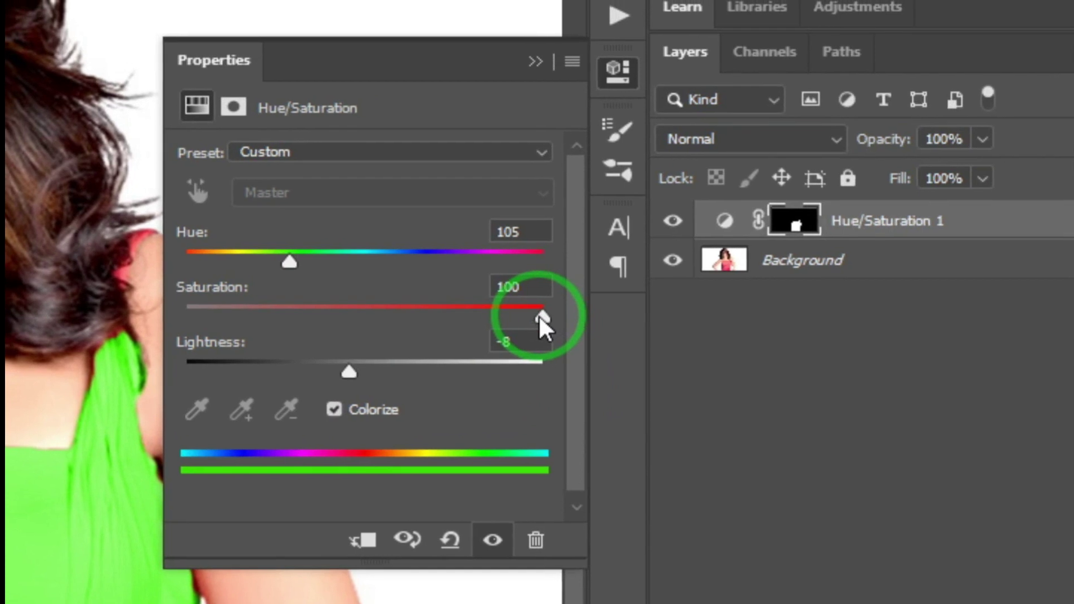
left_click_drag(794, 376, 738, 378)
left_click_drag(525, 318, 629, 320)
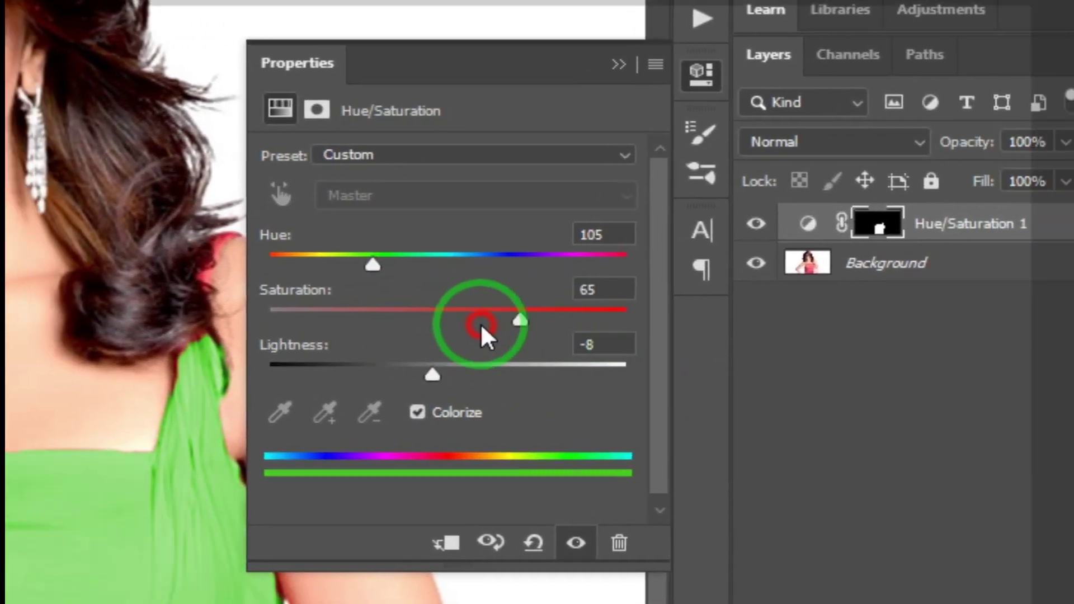
mouse_move(481, 325)
left_mouse_down()
mouse_move(385, 324)
mouse_move(486, 326)
mouse_move(404, 324)
mouse_move(461, 325)
mouse_move(423, 318)
left_mouse_up()
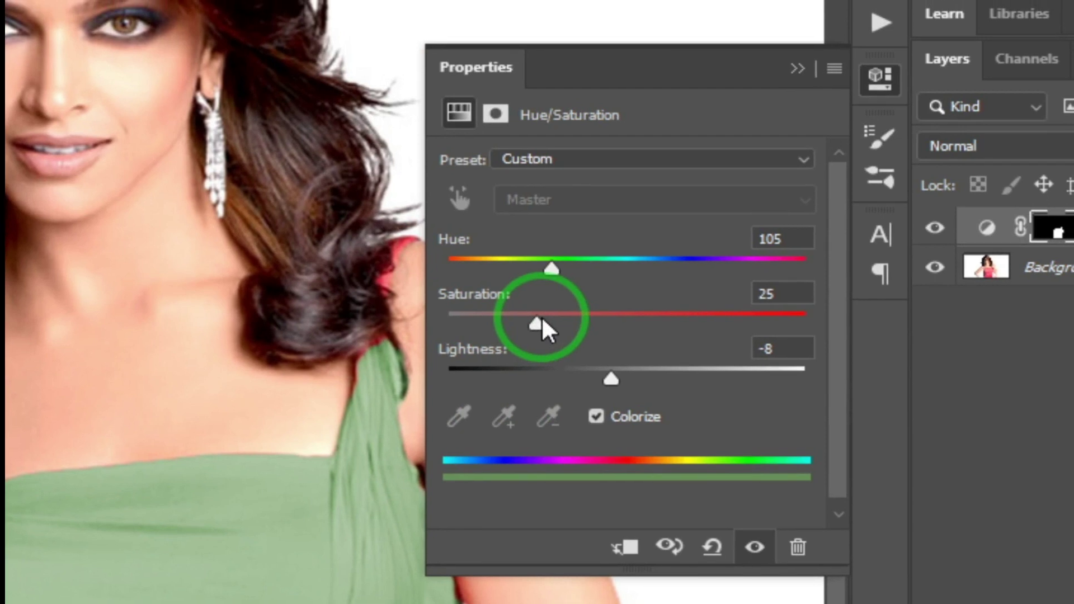
Step: Test vivid, dark and light greens, then turn Colorize off, leaving the dress purple at Hue −88
left_click_drag(541, 324, 808, 325)
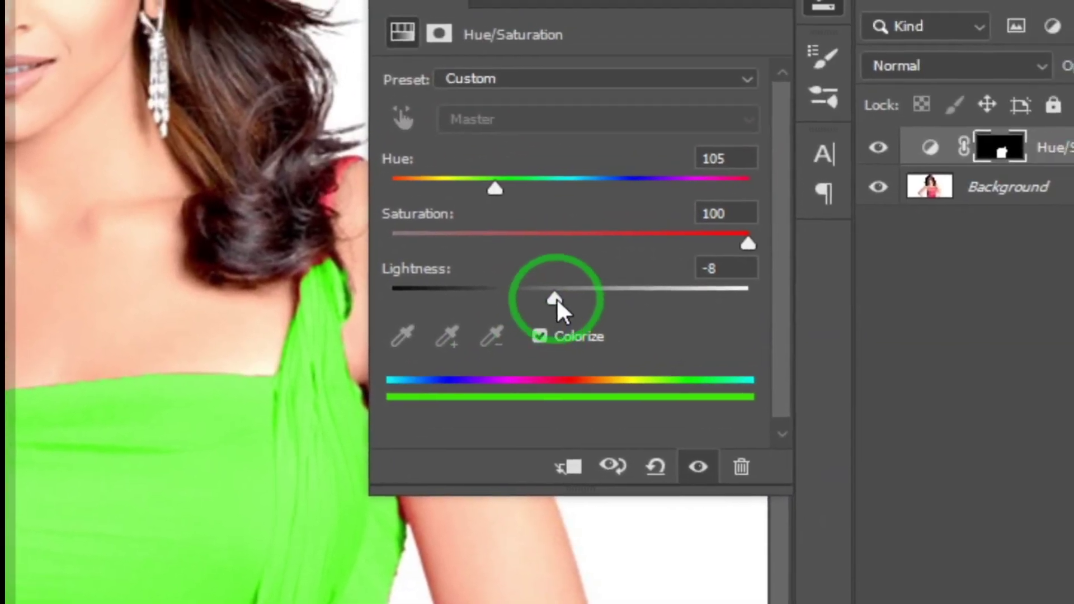
left_click_drag(890, 100, 817, 105)
left_click_drag(525, 317, 678, 316)
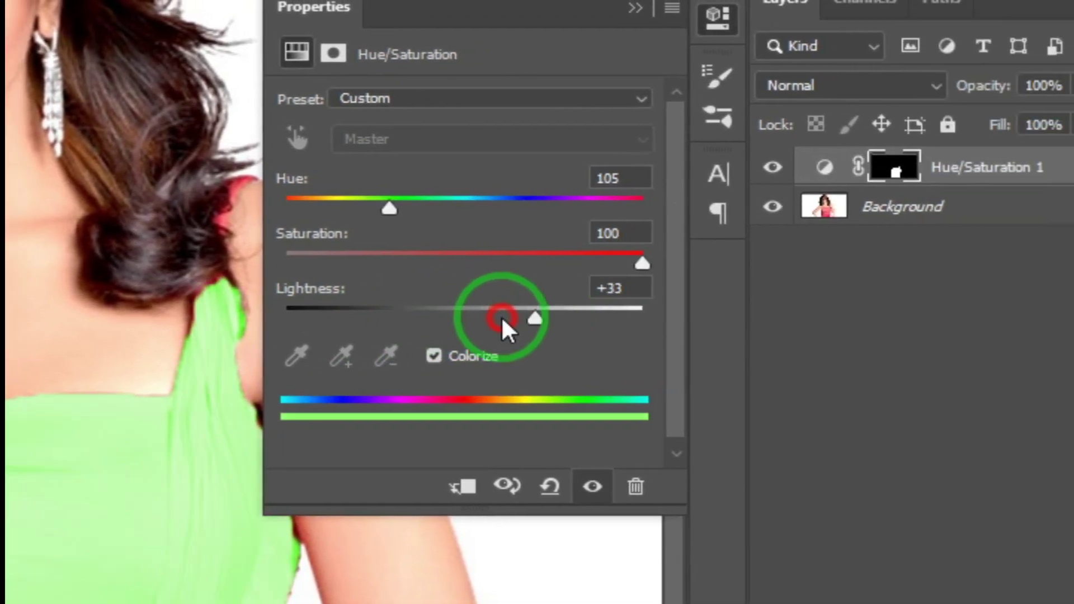
left_click_drag(501, 315, 361, 314)
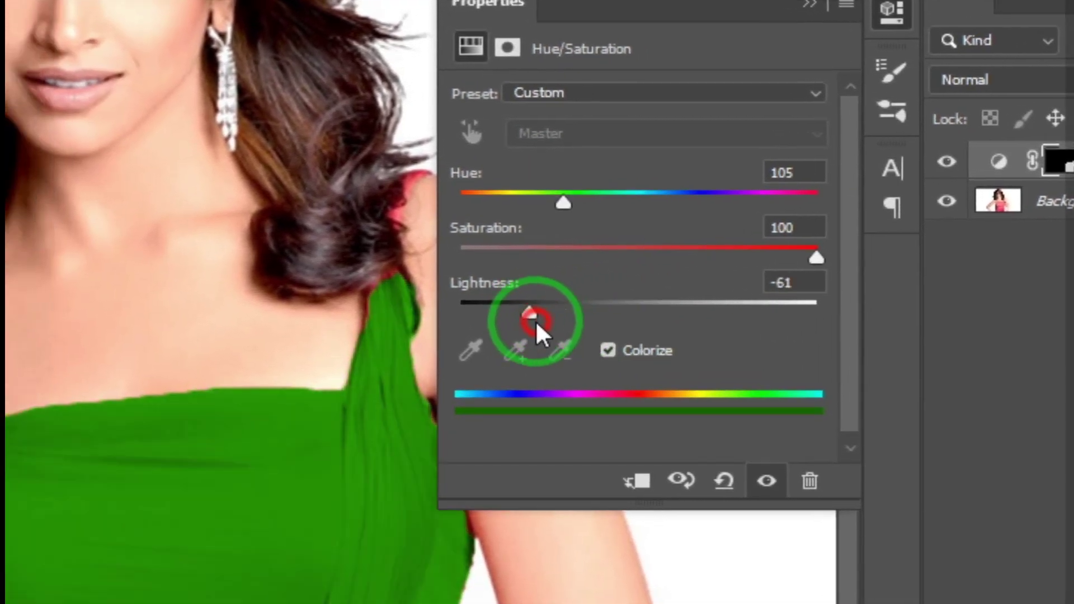
left_click_drag(535, 320, 542, 318)
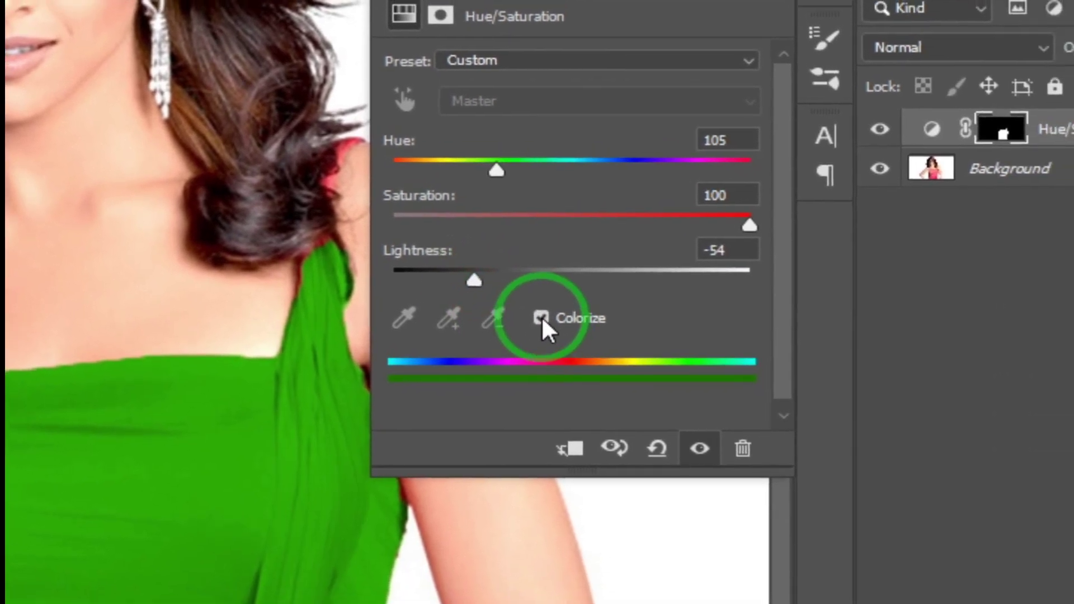
left_click(545, 318)
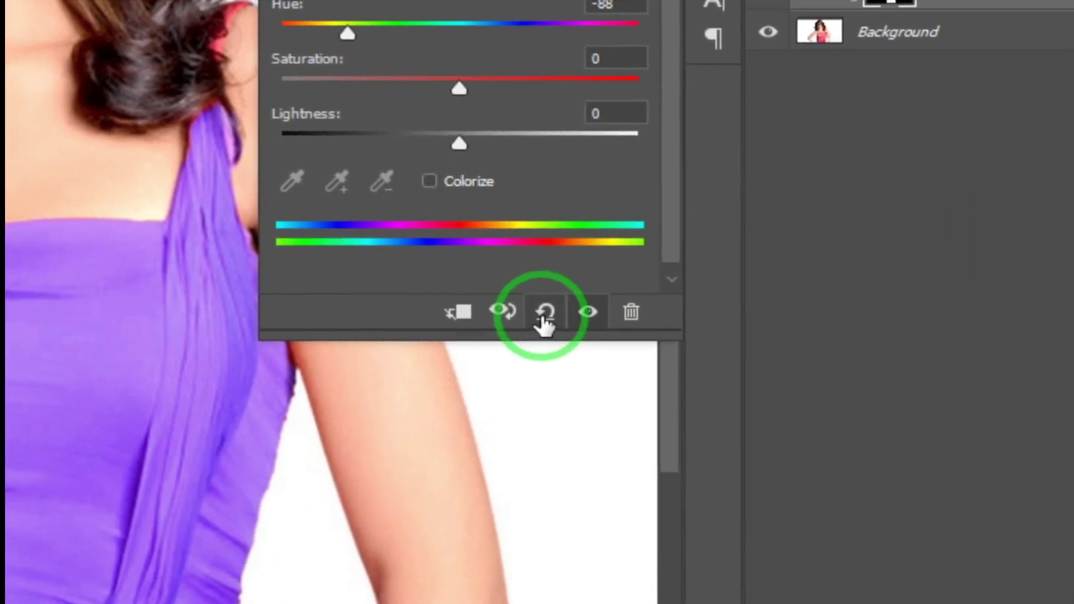
Step: Reset the adjustment, sample the dress to target its pink hues, and tweak the reds range boundaries
left_click(545, 319)
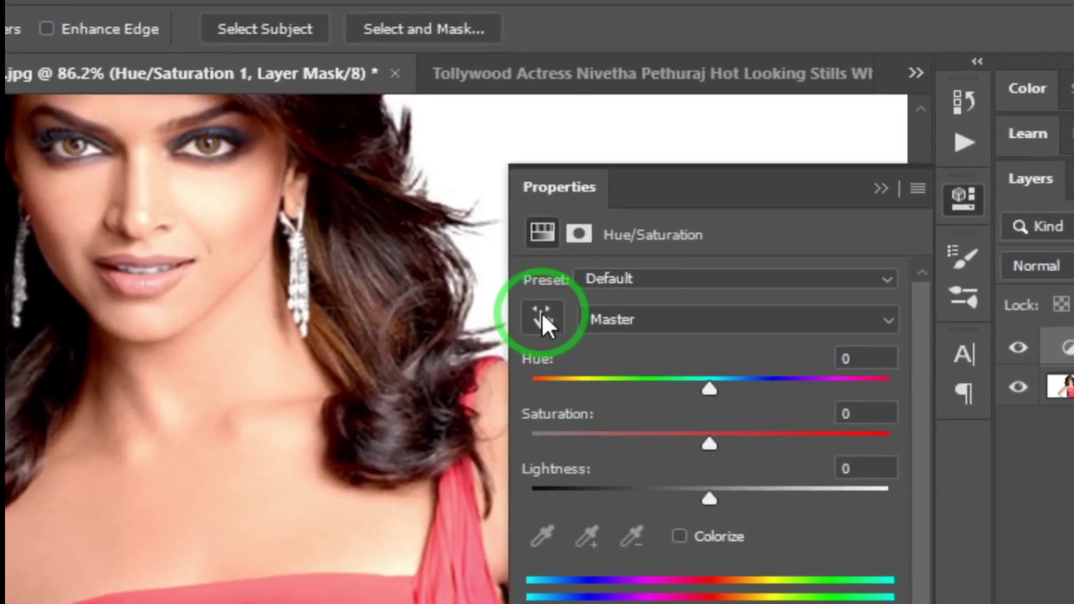
left_click(532, 275)
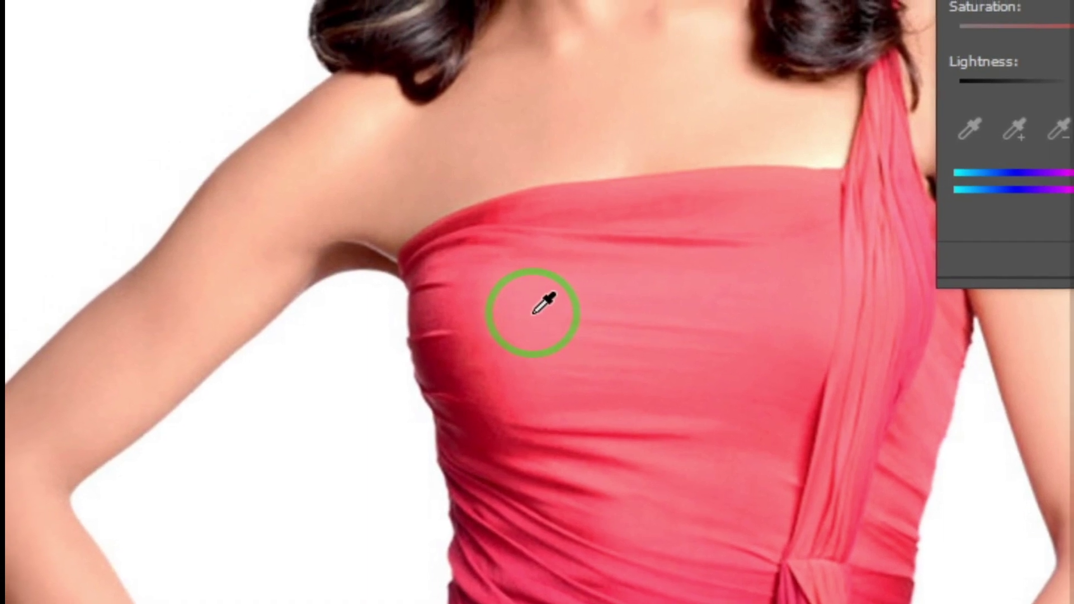
left_click(459, 288)
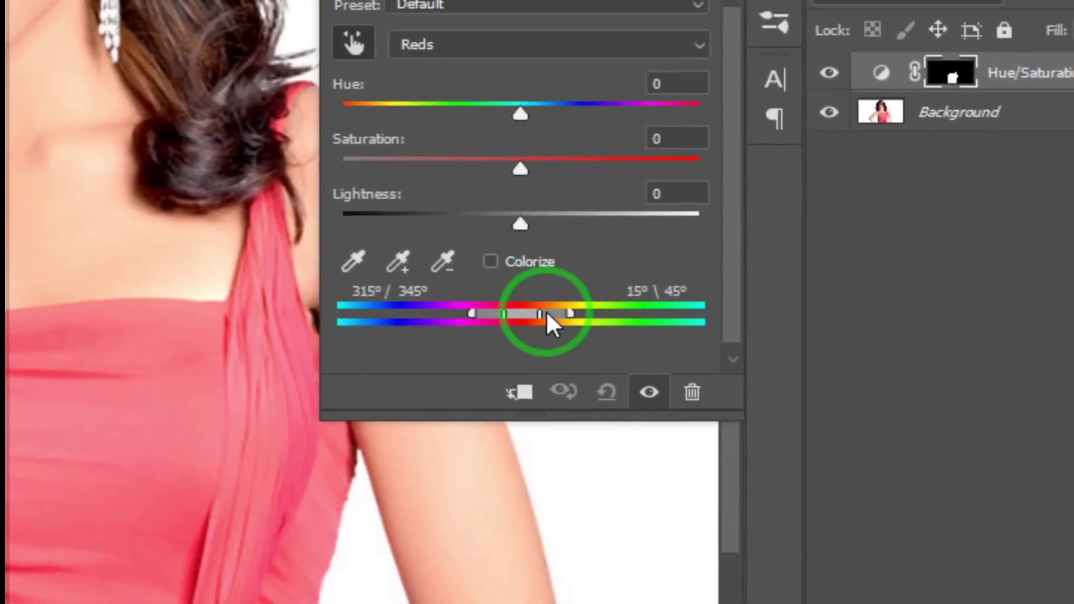
mouse_move(547, 319)
left_mouse_down()
mouse_move(535, 320)
mouse_move(547, 318)
left_mouse_up()
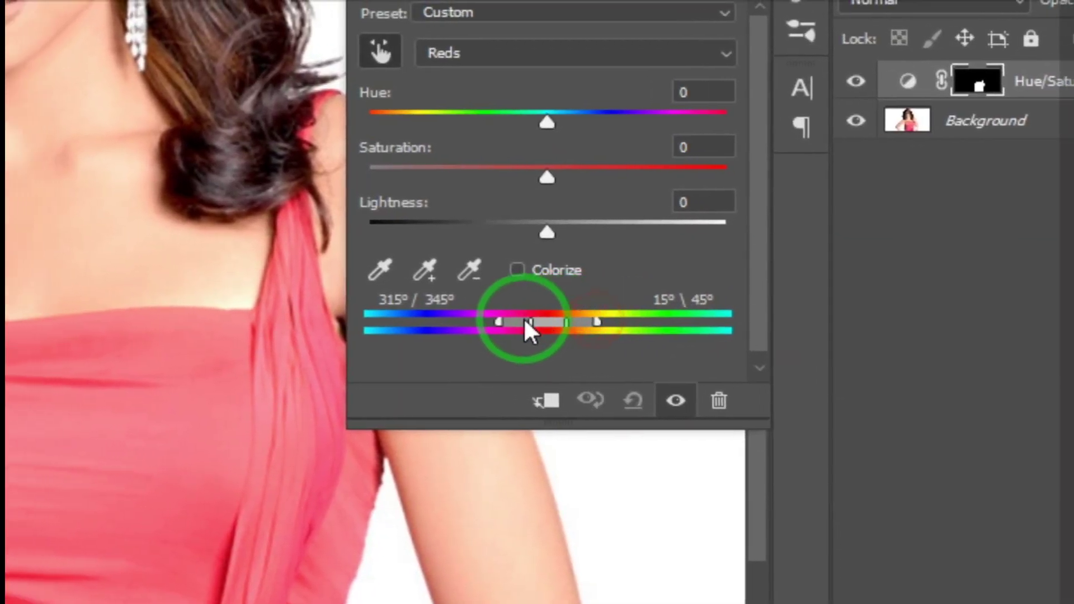
left_click_drag(450, 319, 468, 318)
left_click_drag(541, 317, 538, 316)
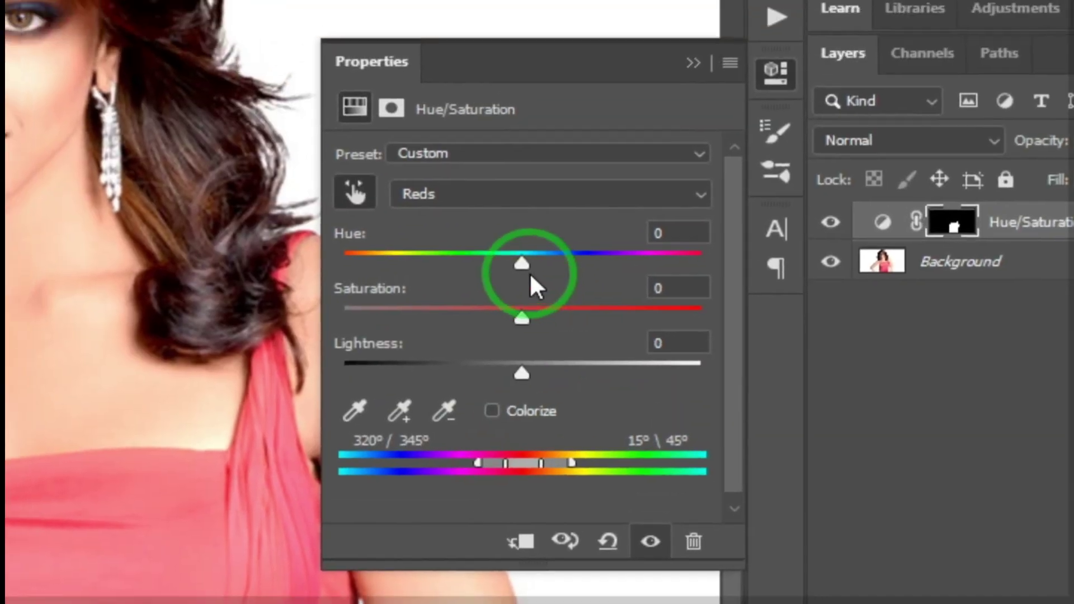
Step: Try pink and blue hues, maximum saturation, a shifted colour range, and Lightness +7
left_click_drag(571, 121, 529, 121)
mouse_move(525, 319)
left_mouse_down()
mouse_move(551, 316)
mouse_move(541, 316)
left_mouse_up()
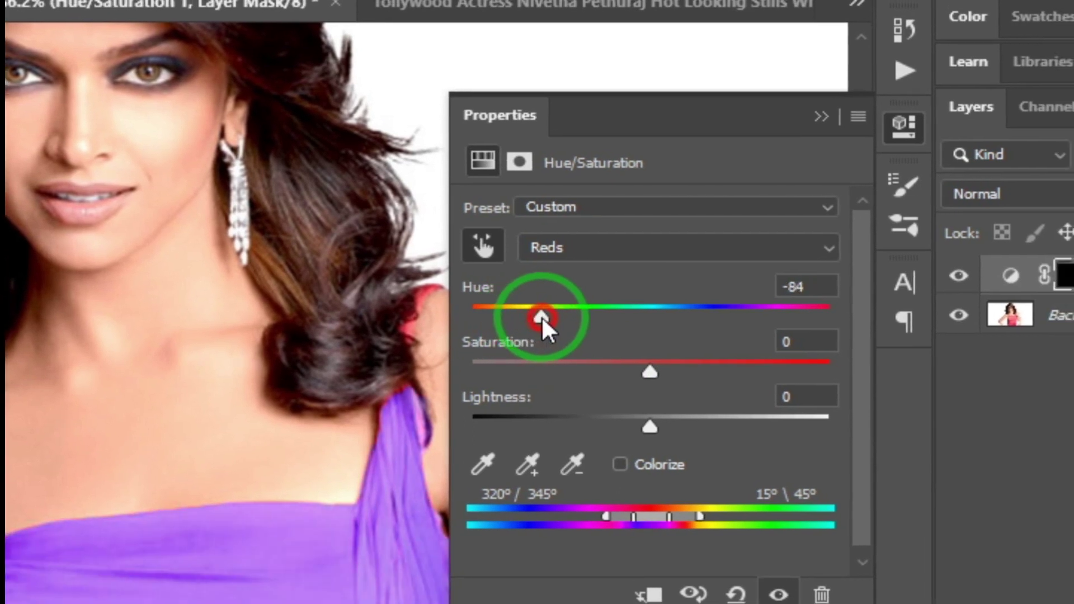
left_click_drag(649, 372, 850, 369)
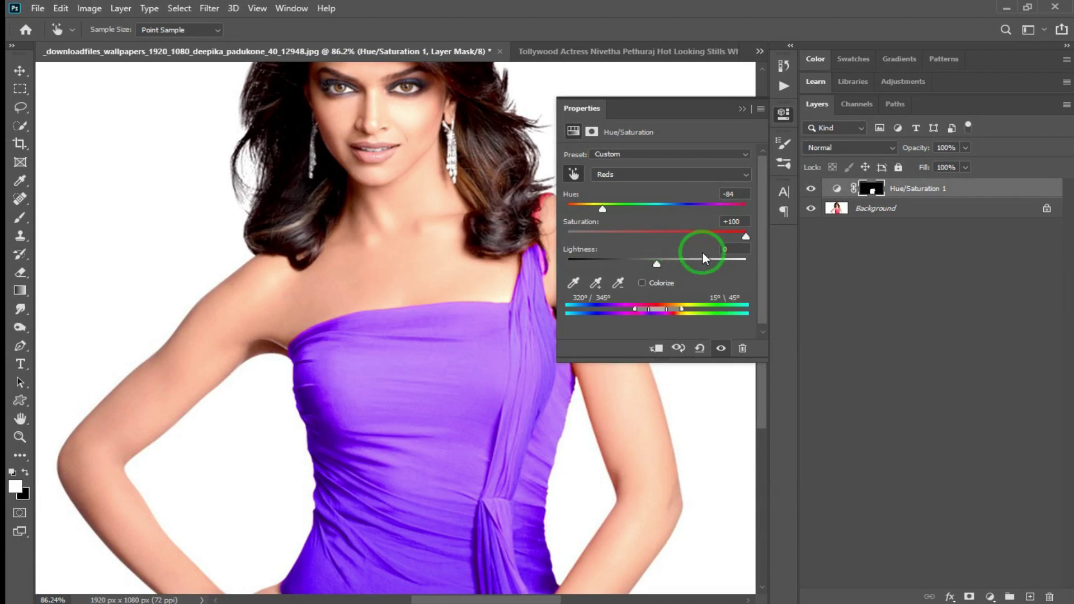
mouse_move(602, 209)
left_mouse_down()
mouse_move(582, 209)
mouse_move(593, 210)
left_mouse_up()
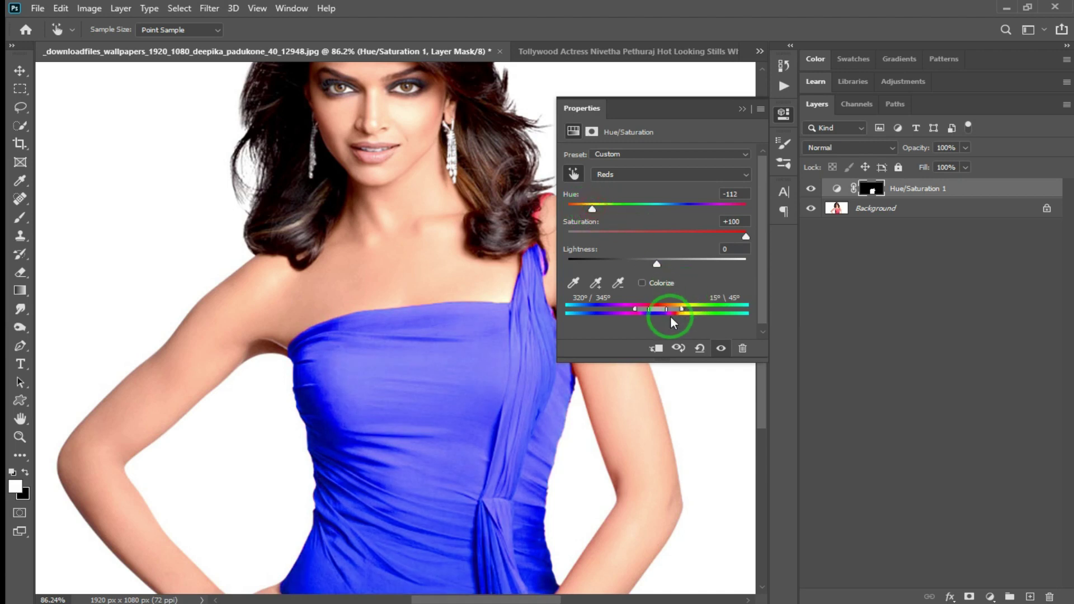
mouse_move(655, 310)
left_mouse_down()
mouse_move(704, 315)
mouse_move(673, 311)
left_mouse_up()
mouse_move(656, 263)
left_mouse_down()
mouse_move(678, 267)
mouse_move(661, 267)
left_mouse_up()
Step: Fine-tune the targeted colours' hue and saturation, and move the colour range toward reds
left_click_drag(592, 209, 618, 211)
left_click_drag(746, 236, 688, 232)
left_click_drag(620, 210, 594, 207)
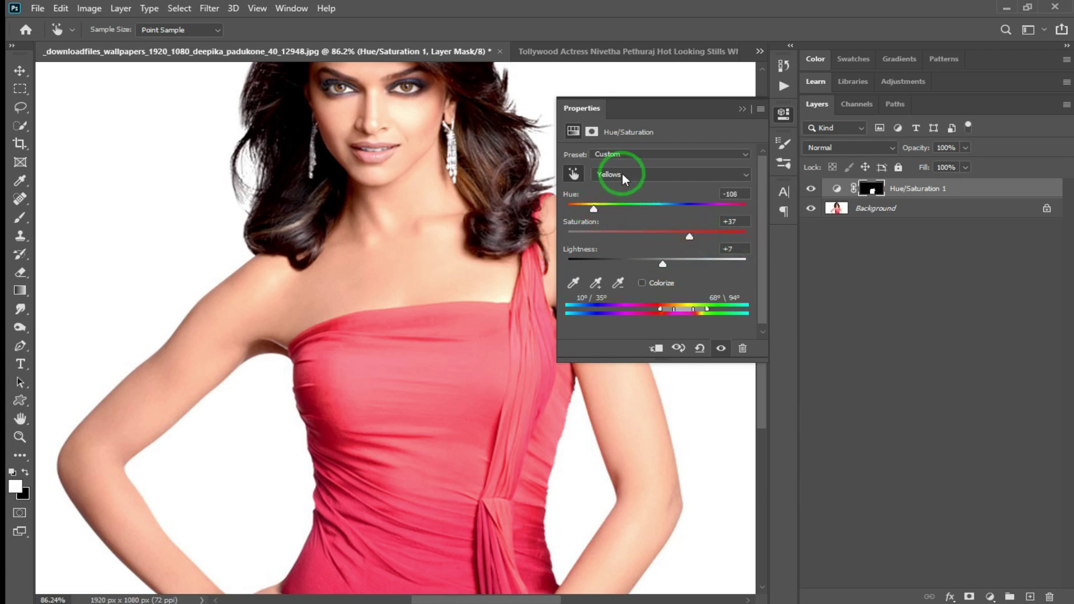
left_click_drag(689, 237, 694, 234)
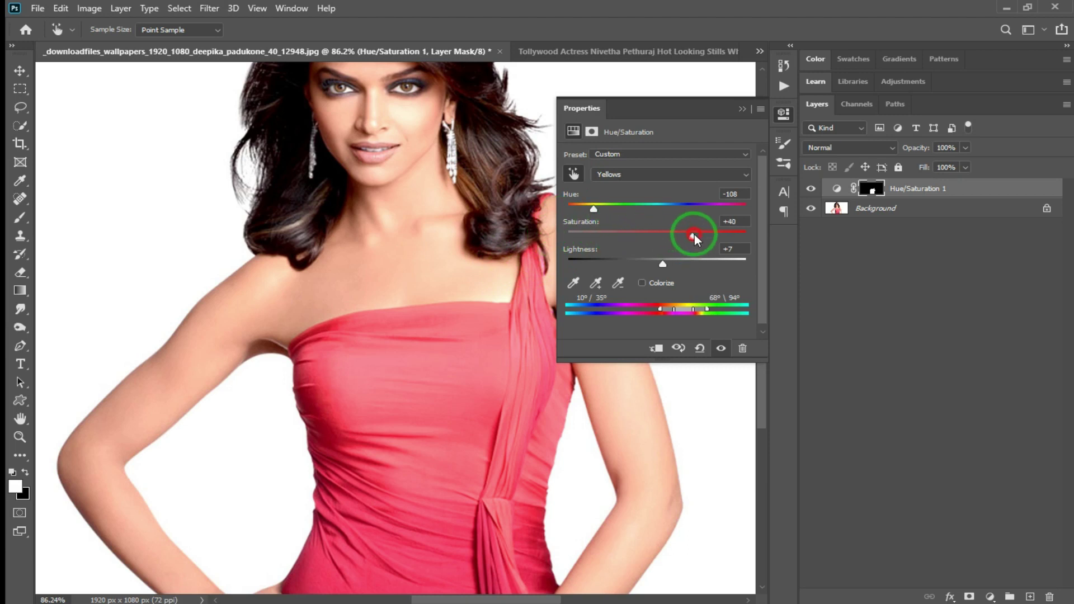
left_click_drag(697, 306, 678, 305)
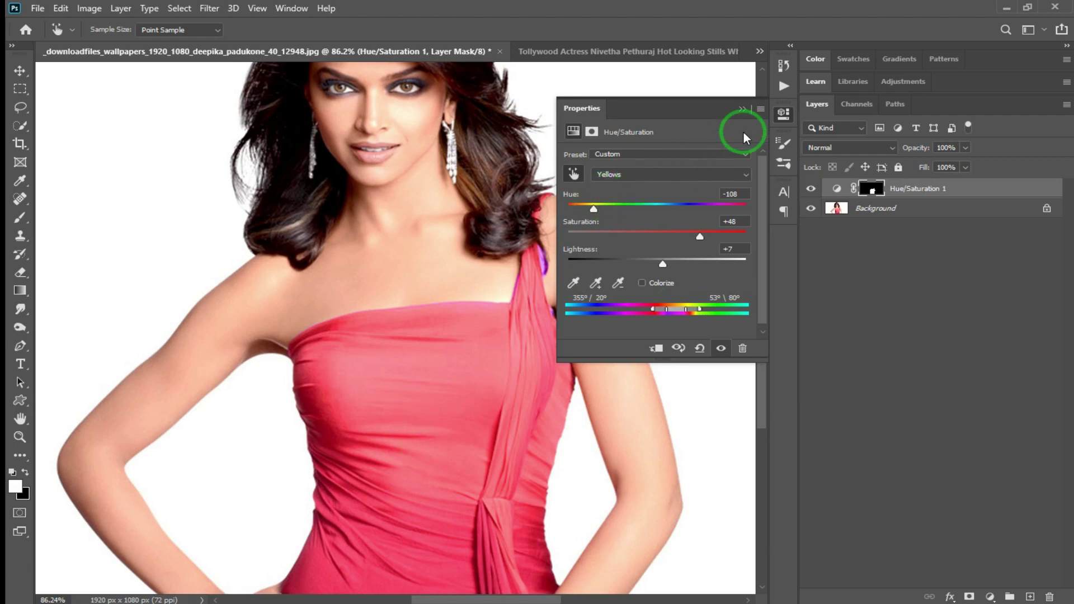
Step: Collapse the Properties panel and switch off the Hue/Saturation 1 layer's visibility
left_click(741, 109)
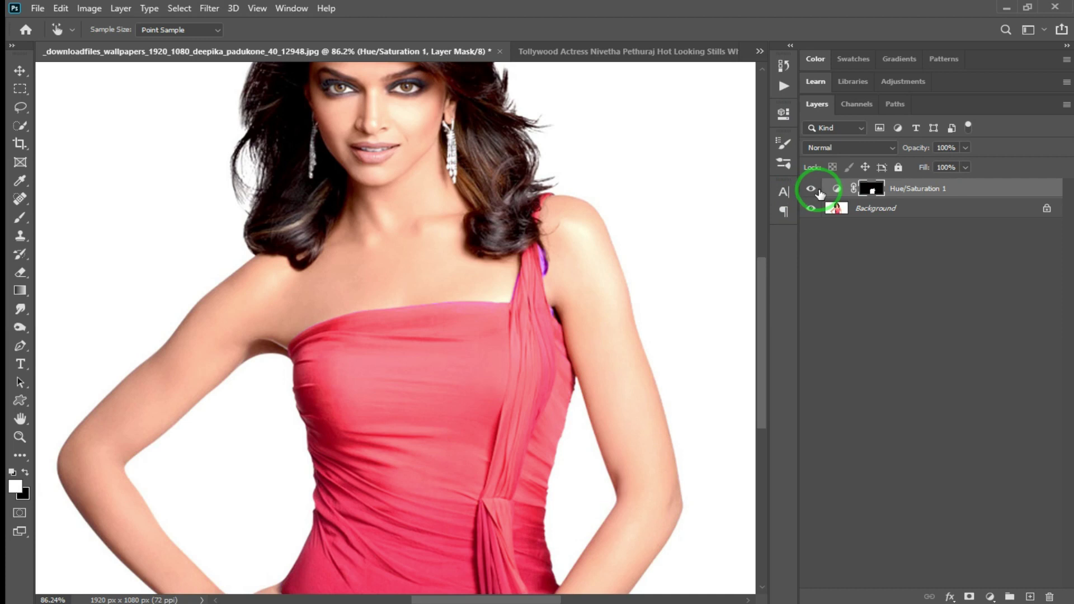
left_click(812, 189)
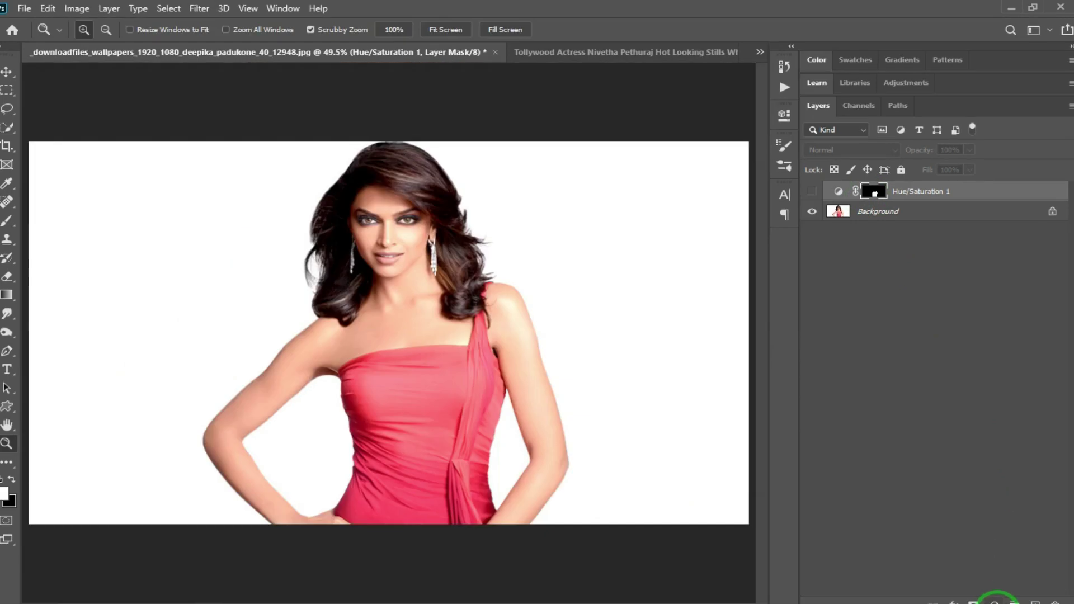
left_click(989, 597)
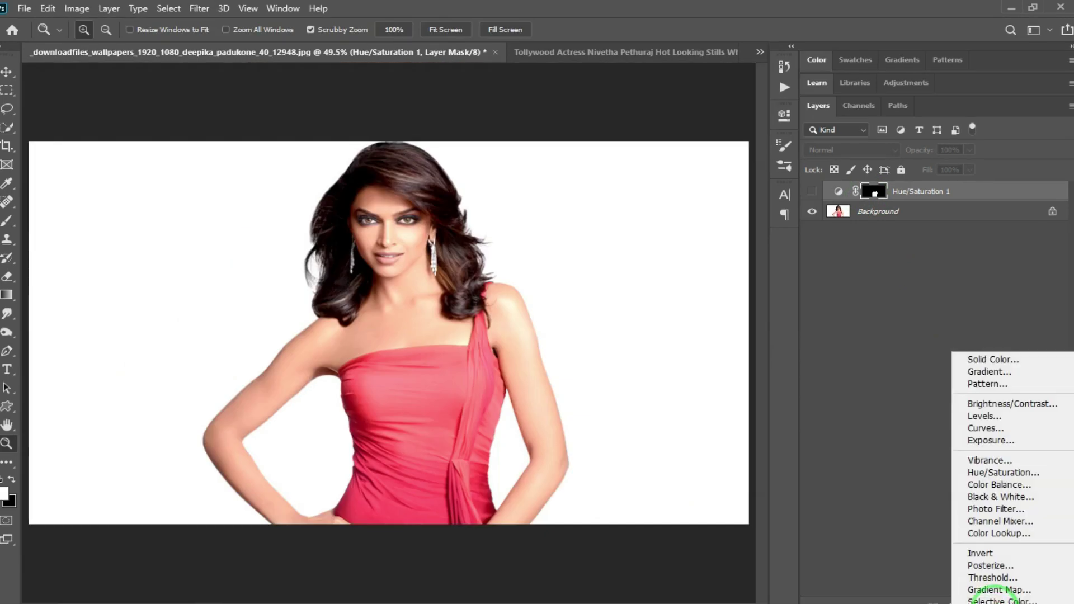
Step: Add a black-to-white Gradient Map 1 adjustment layer and zoom the portrait in slightly
left_click(949, 472)
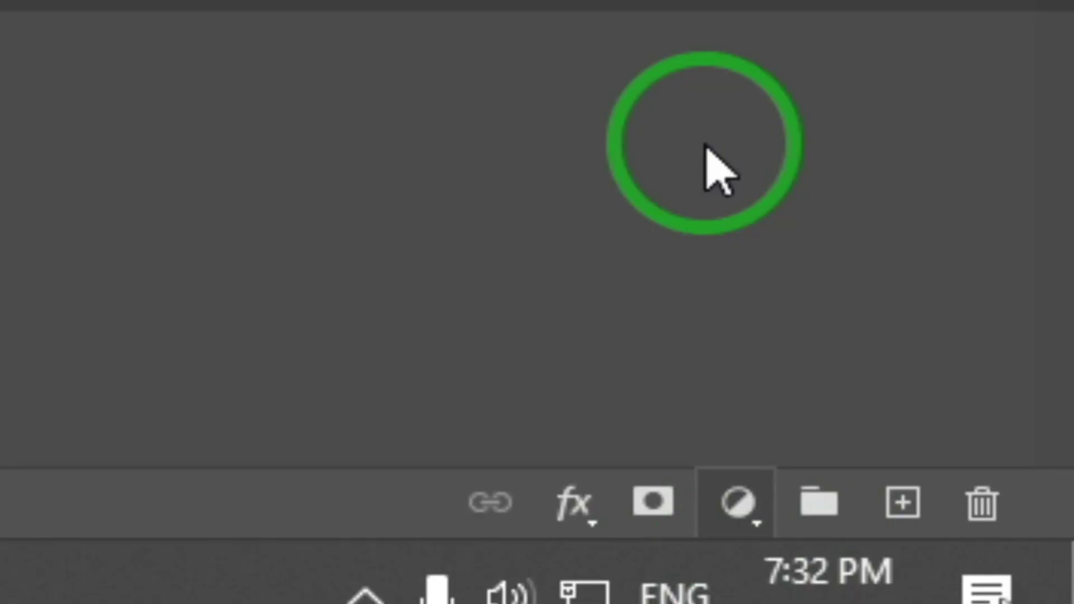
left_click(739, 506)
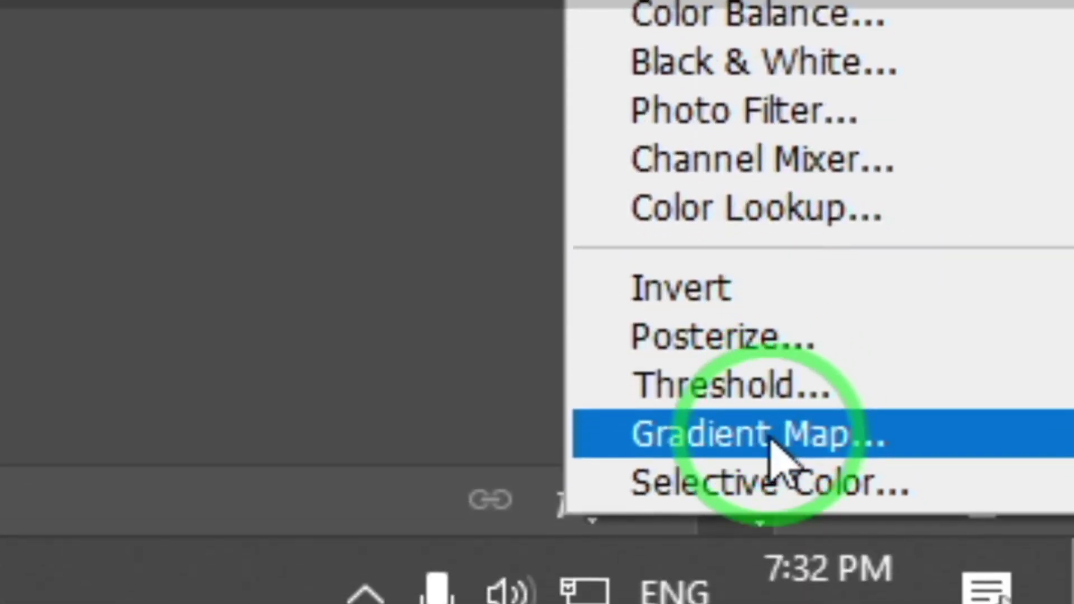
left_click(683, 442)
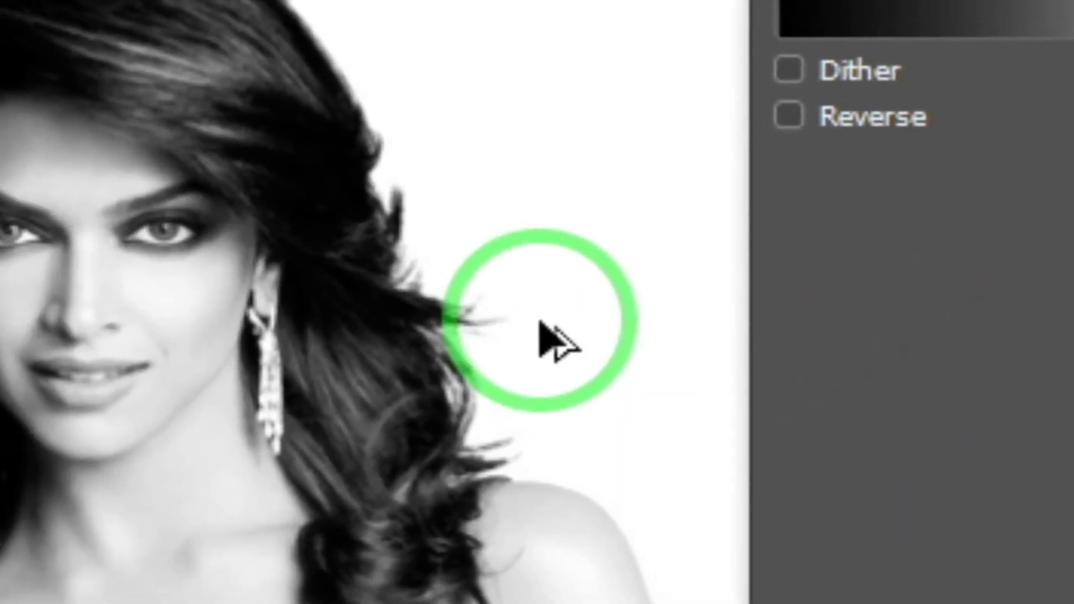
key("z")
left_click_drag(366, 241, 422, 257)
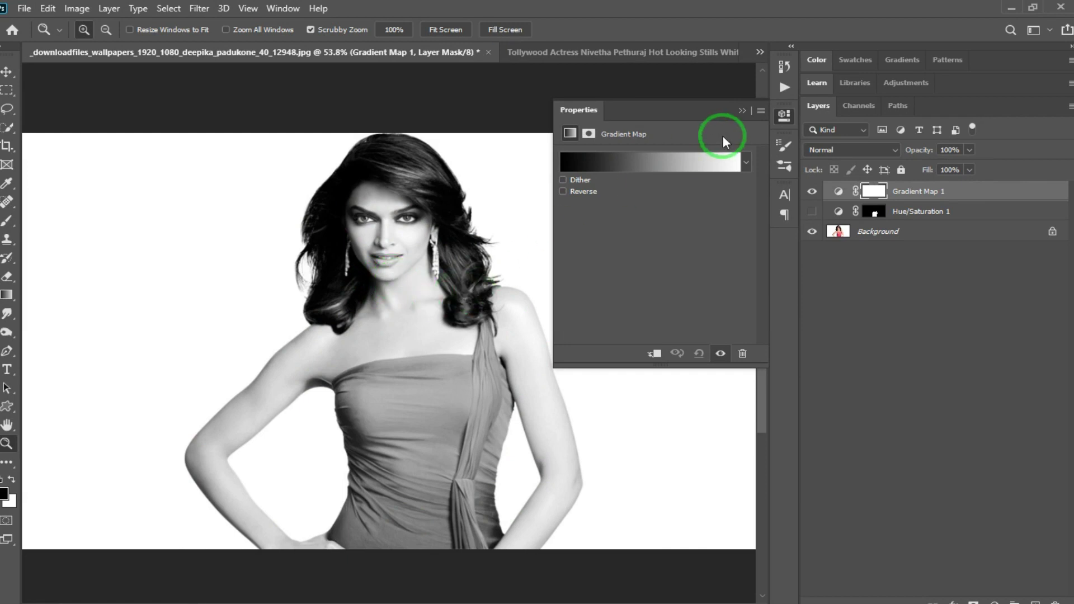
left_click(742, 110)
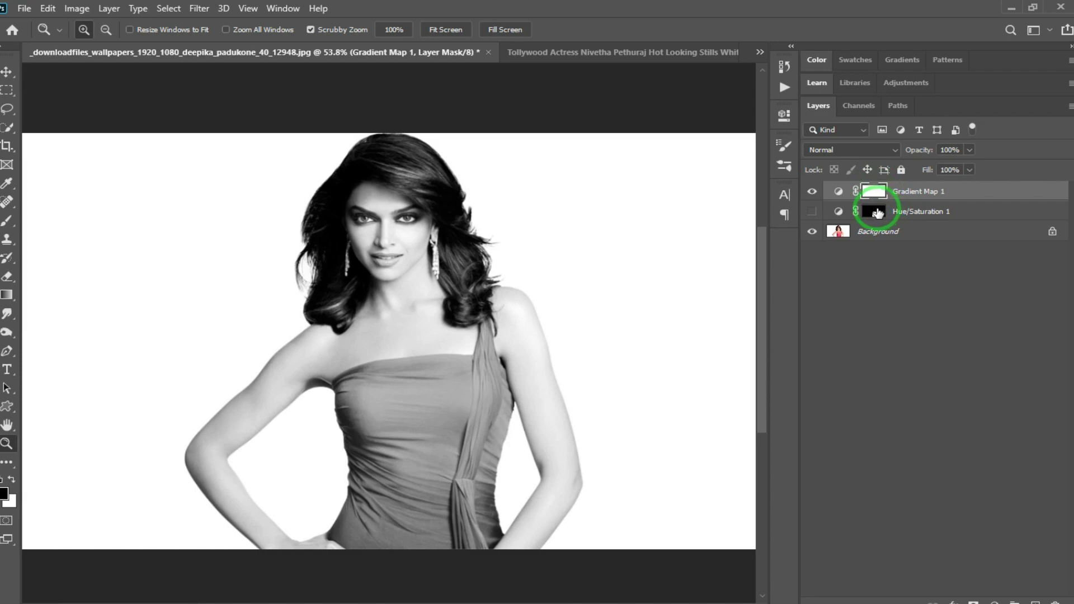
Step: Copy the Hue/Saturation dress mask onto Gradient Map 1, replacing its mask, and zoom on the dress
left_click_drag(877, 210, 874, 189)
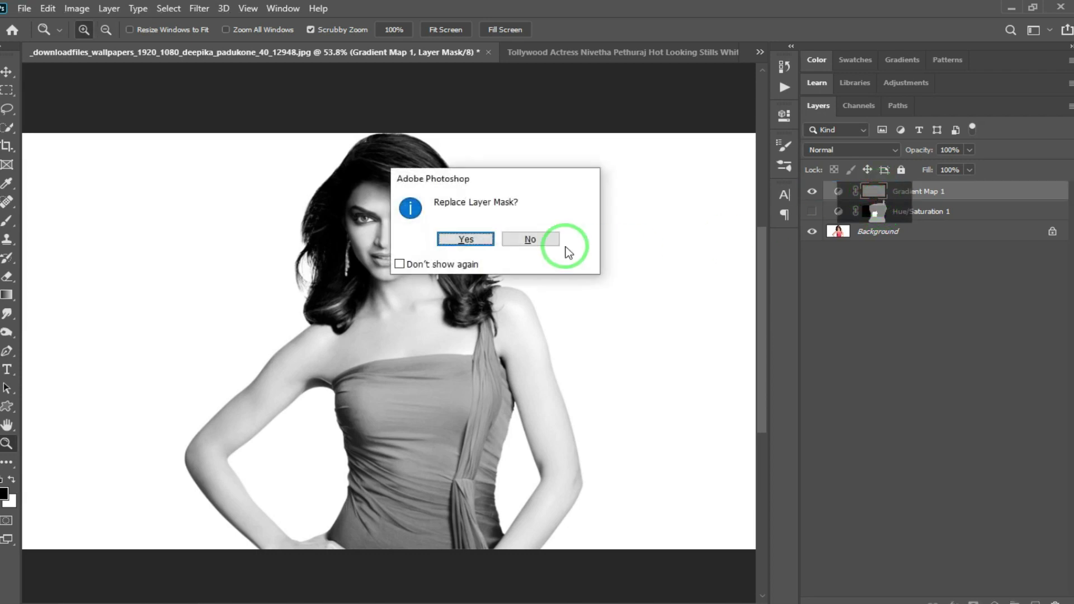
left_click(482, 239)
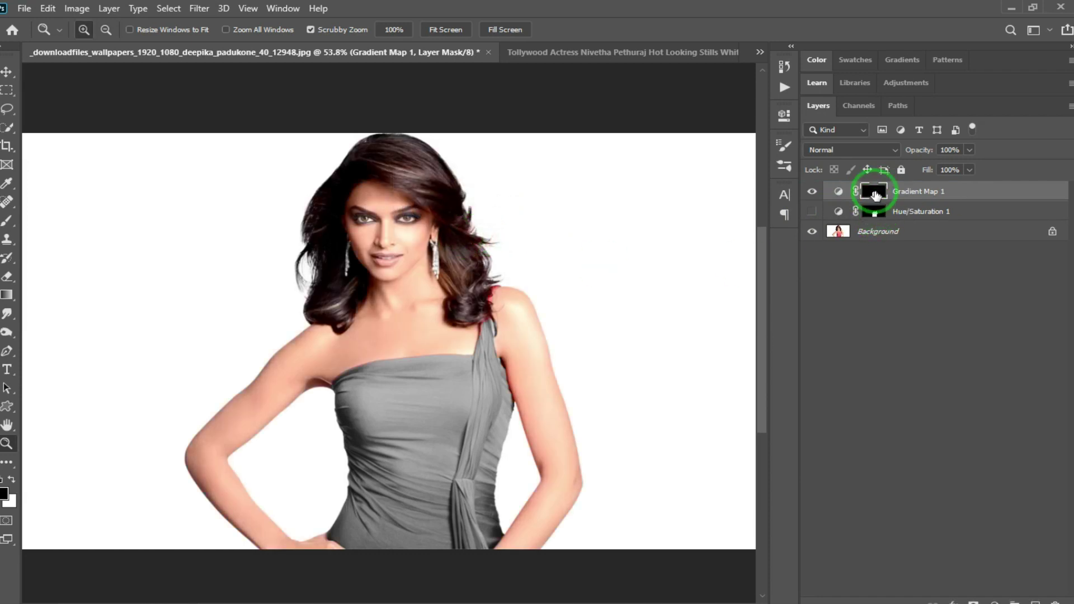
left_click_drag(463, 360, 402, 337)
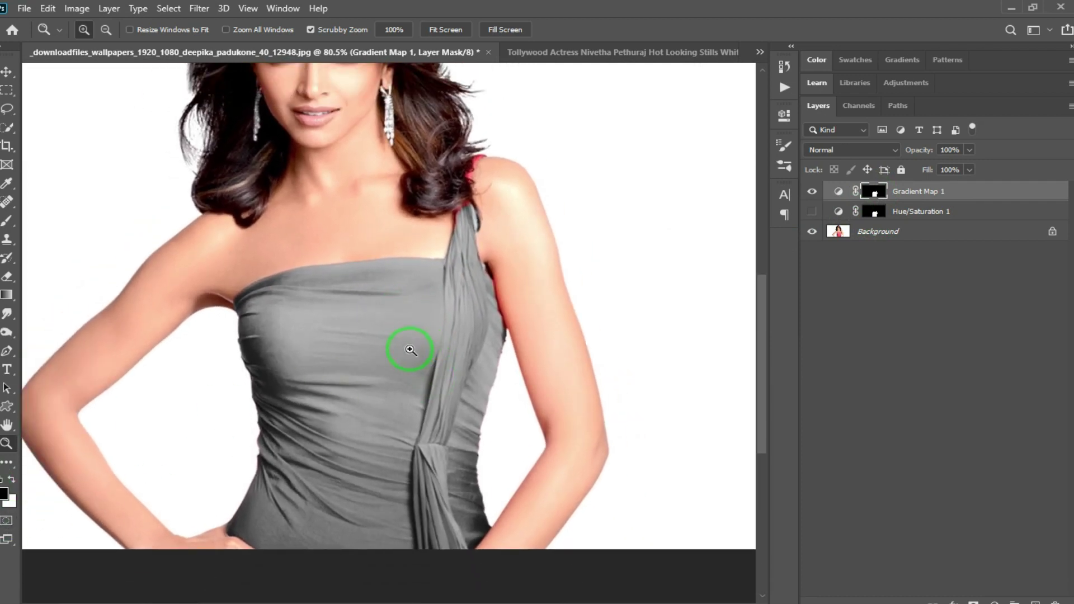
mouse_move(410, 349)
left_mouse_down()
mouse_move(438, 359)
mouse_move(400, 345)
left_mouse_up()
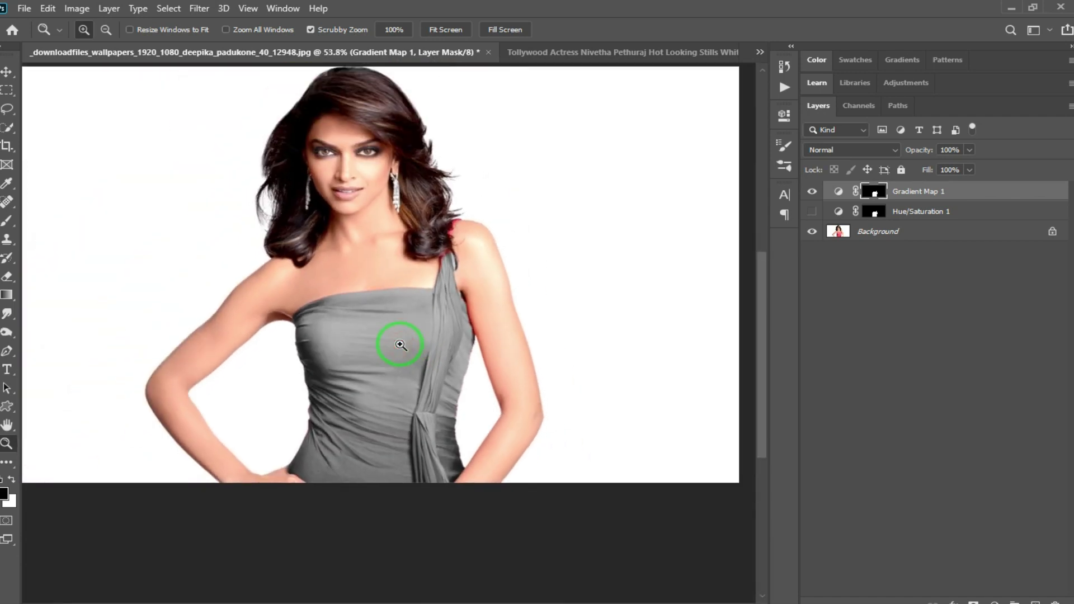
left_click_drag(438, 318, 508, 329)
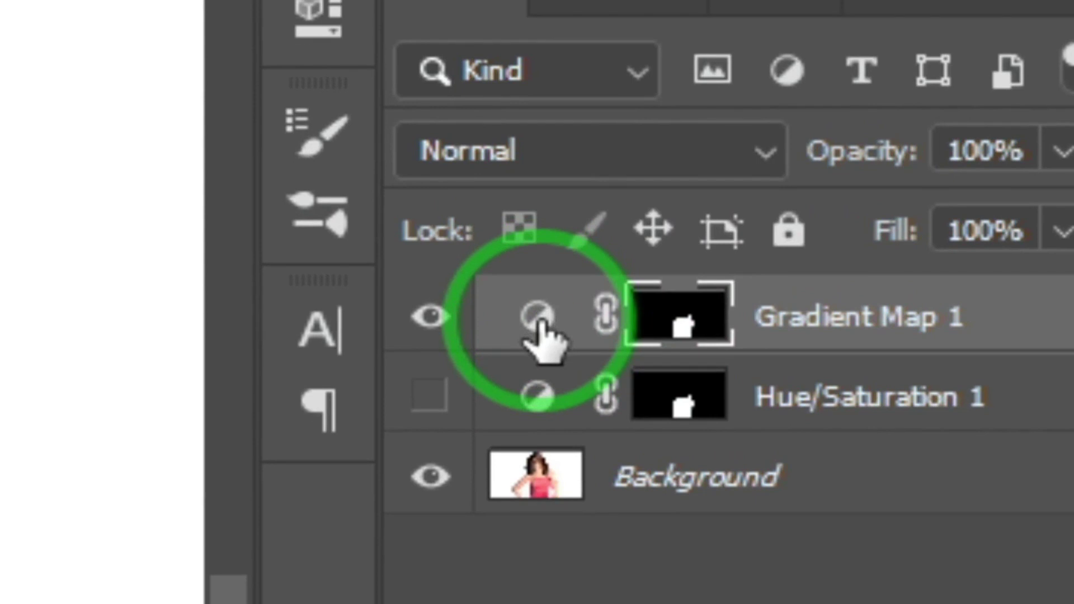
double_click(538, 319)
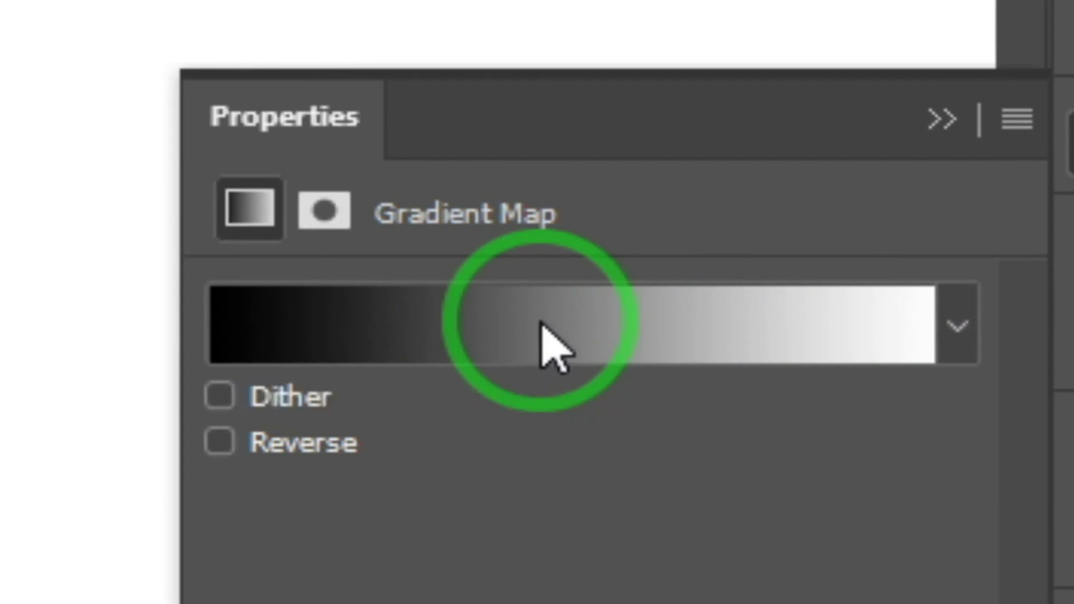
left_click(221, 331)
left_click(696, 328)
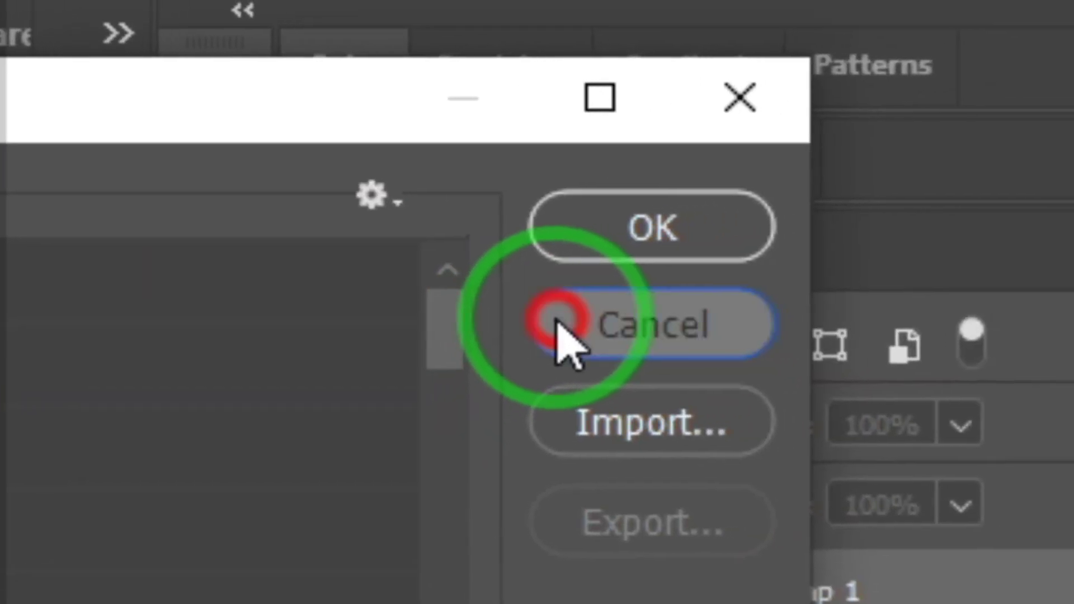
left_click(503, 344)
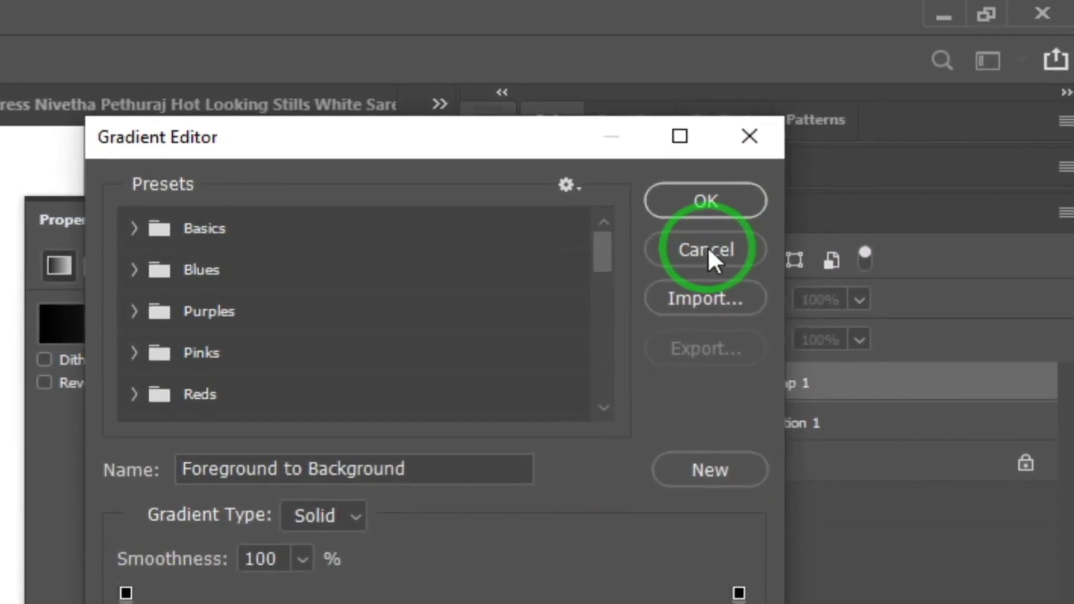
left_click(706, 246)
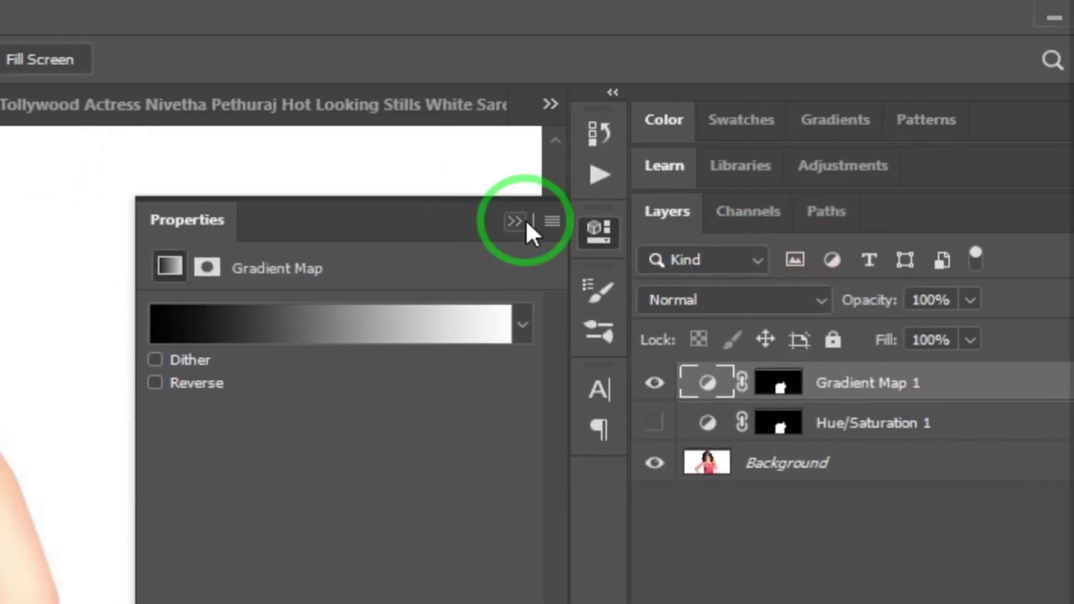
left_click(417, 221)
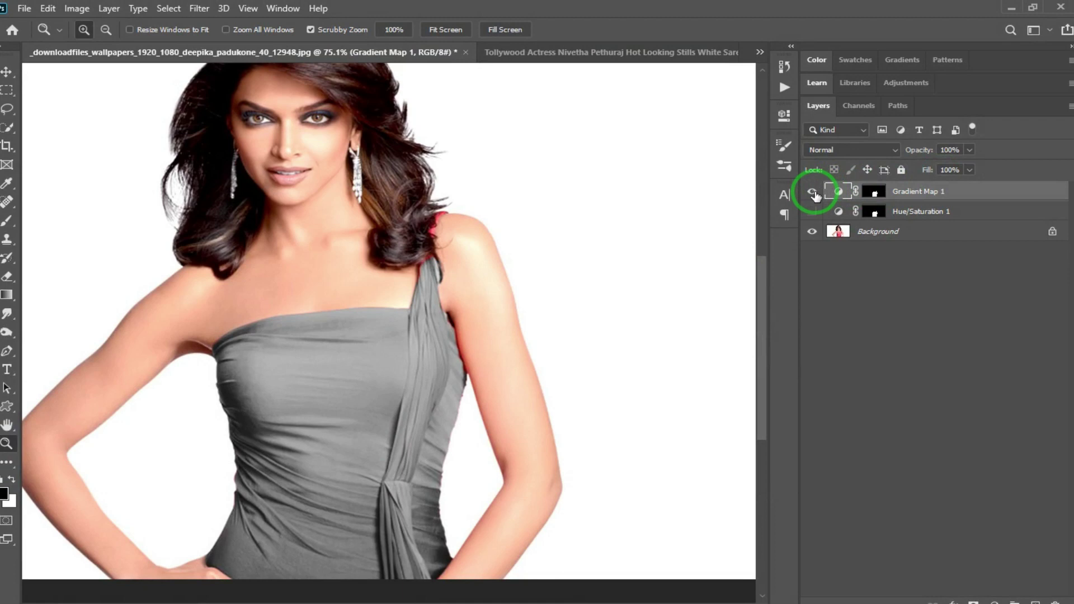
Step: Hide Gradient Map 1 and add a trial Gradient Fill layer with its default settings
left_click(811, 192)
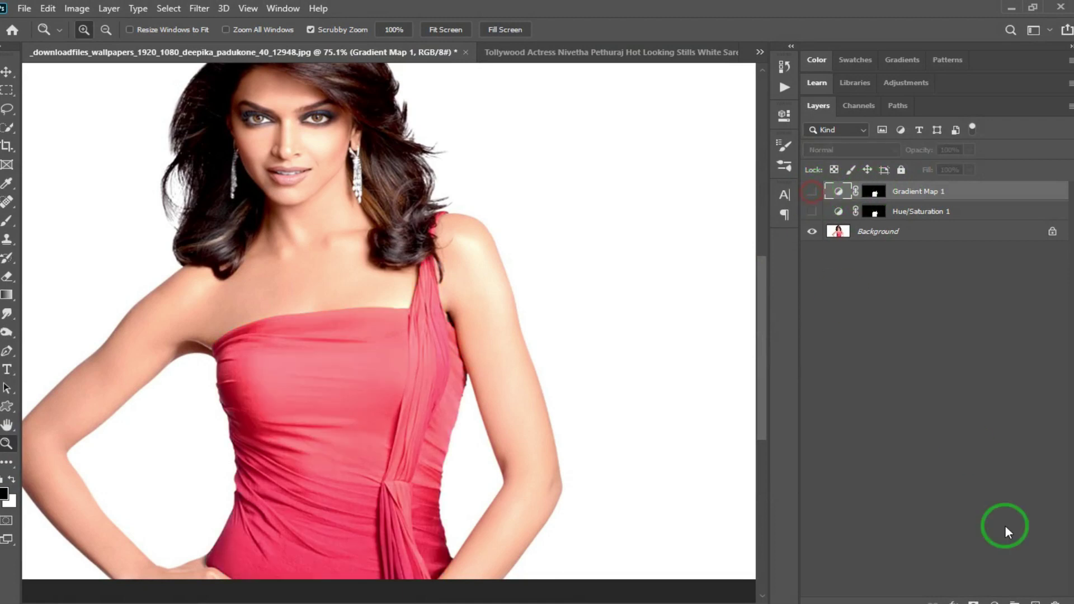
left_click(995, 601)
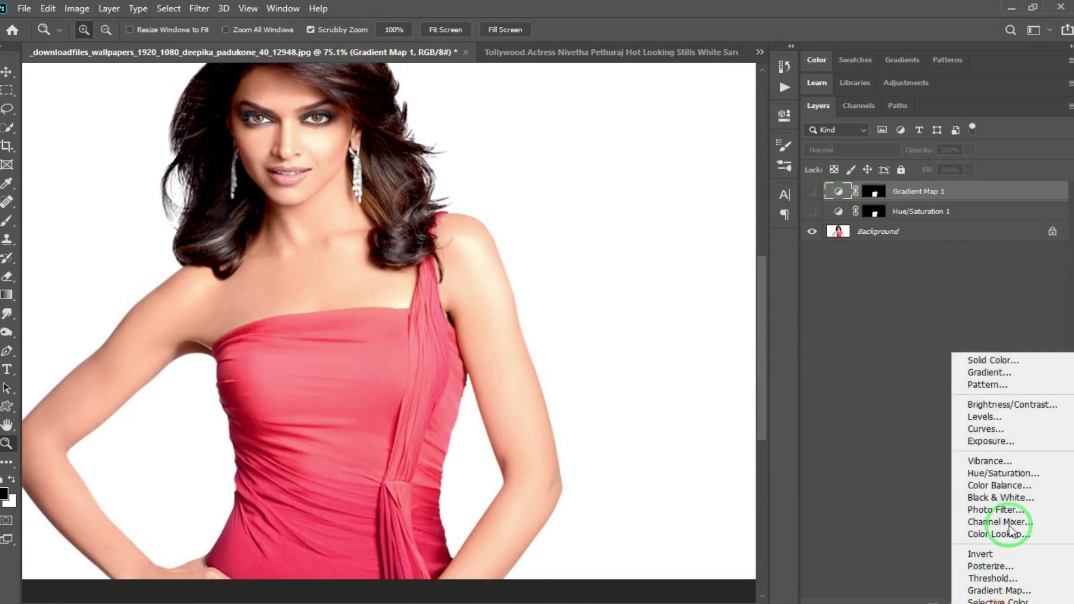
left_click(999, 371)
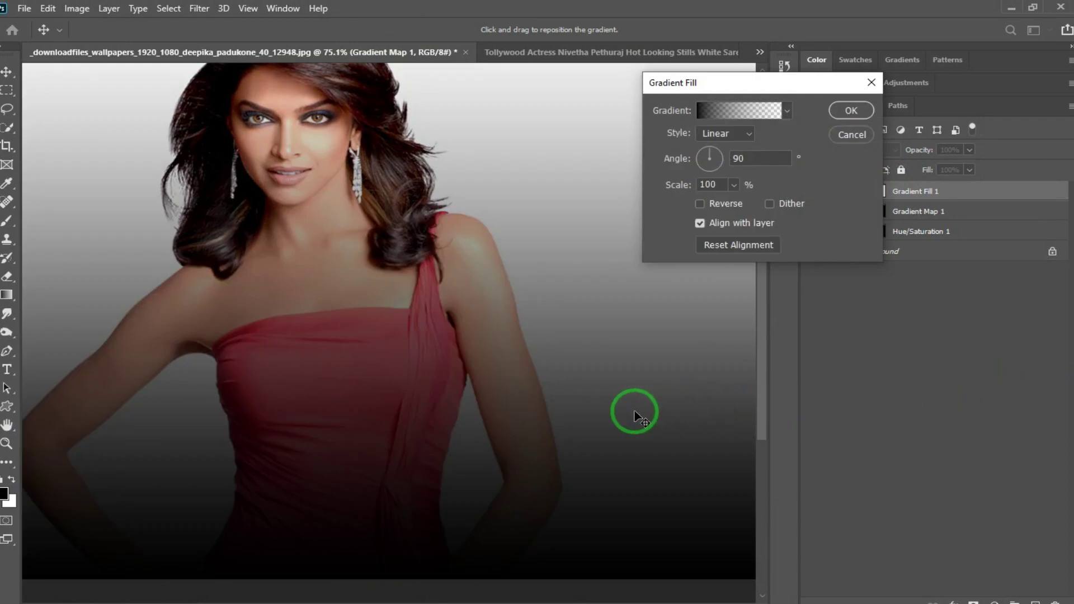
left_click(843, 112)
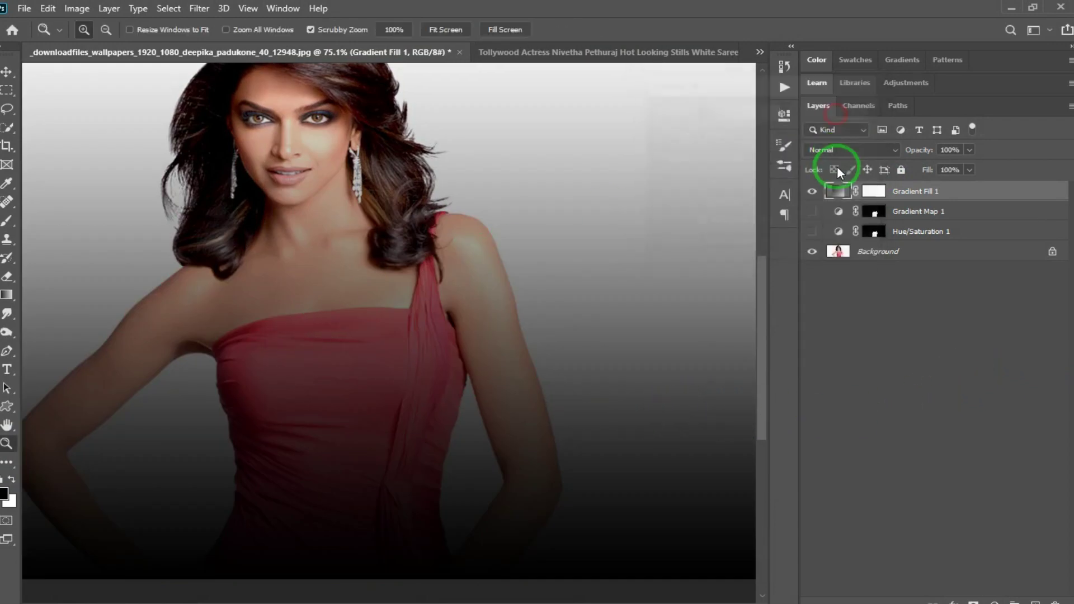
Step: Delete the Gradient Fill 1 layer and switch Gradient Map 1 back on
left_click_drag(812, 192, 813, 213)
left_click(812, 212)
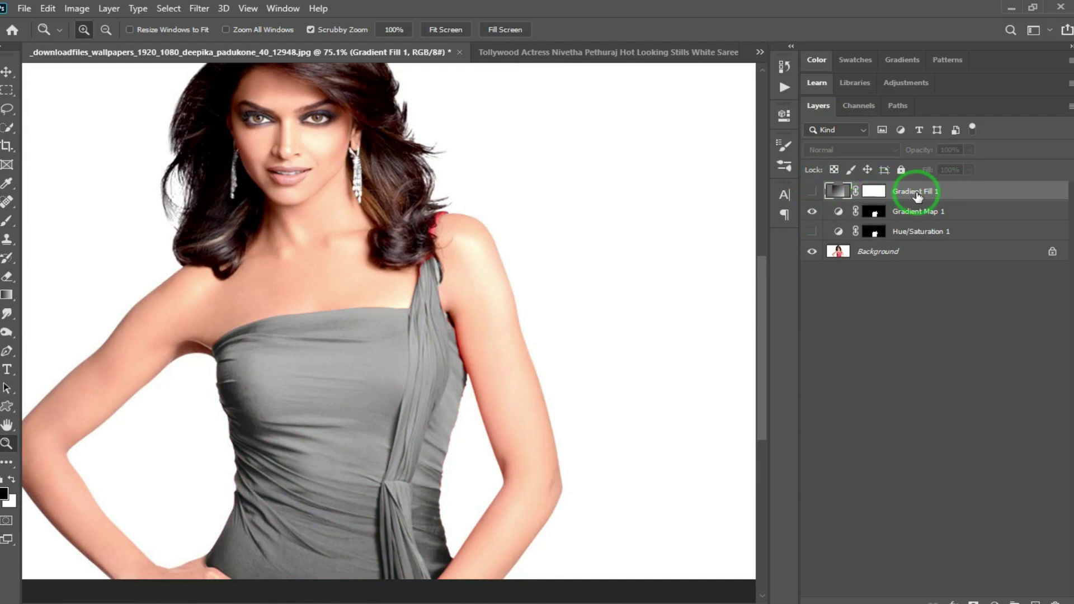
key("Delete")
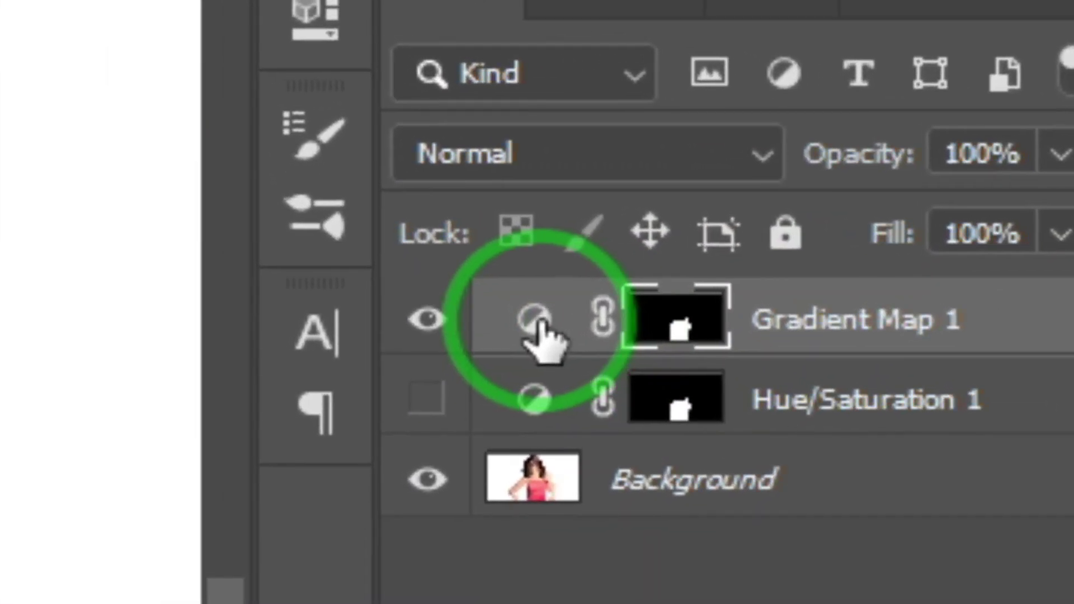
left_click(530, 321)
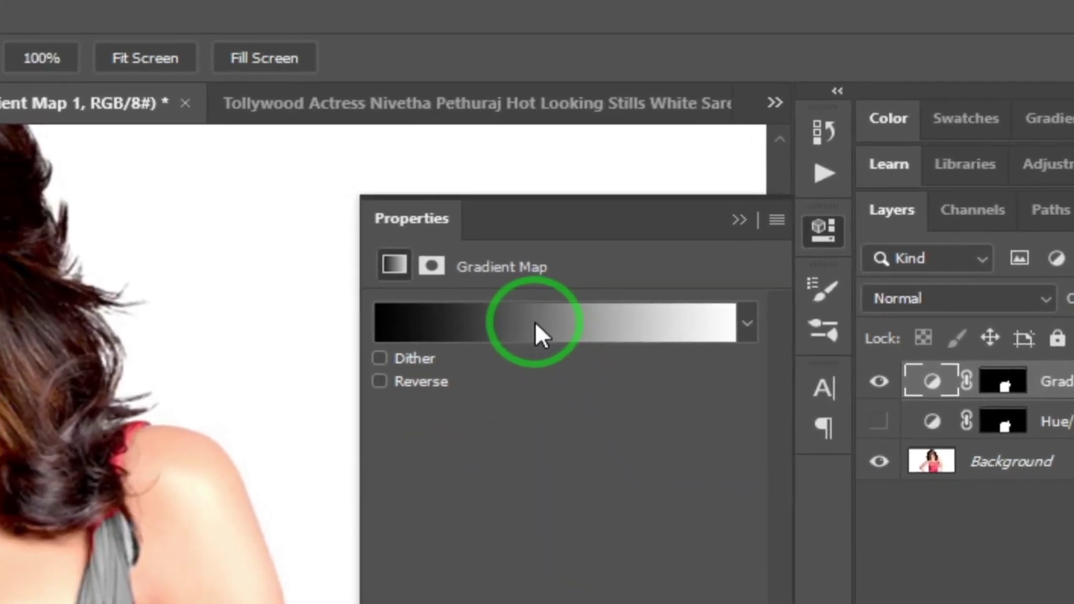
Step: In the Gradient Map's Gradient Editor, add a middle colour stop at 48%, turning the dress black
left_click(523, 300)
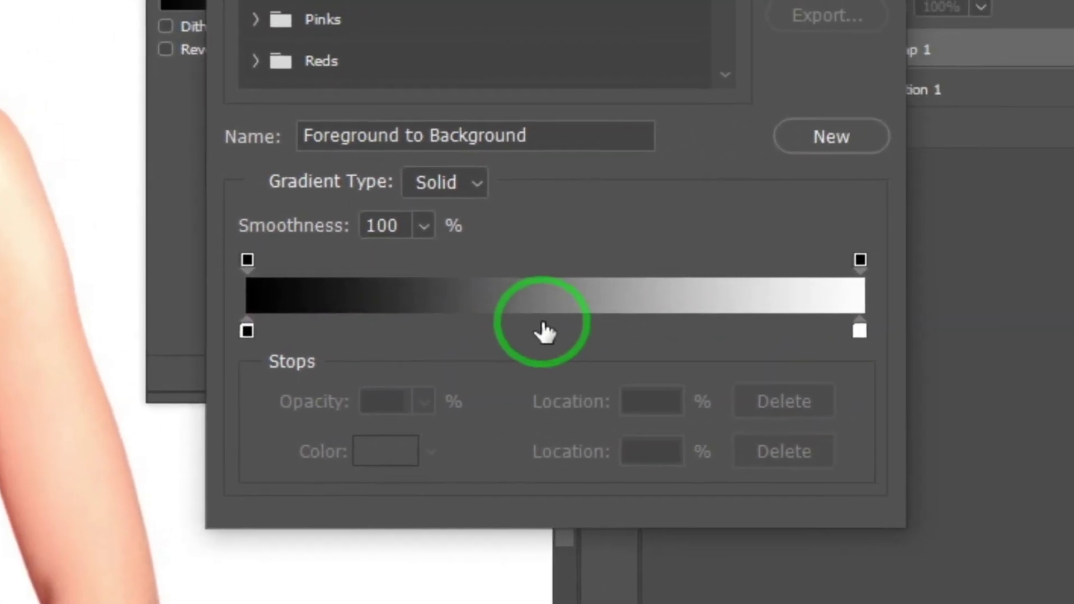
left_click(537, 330)
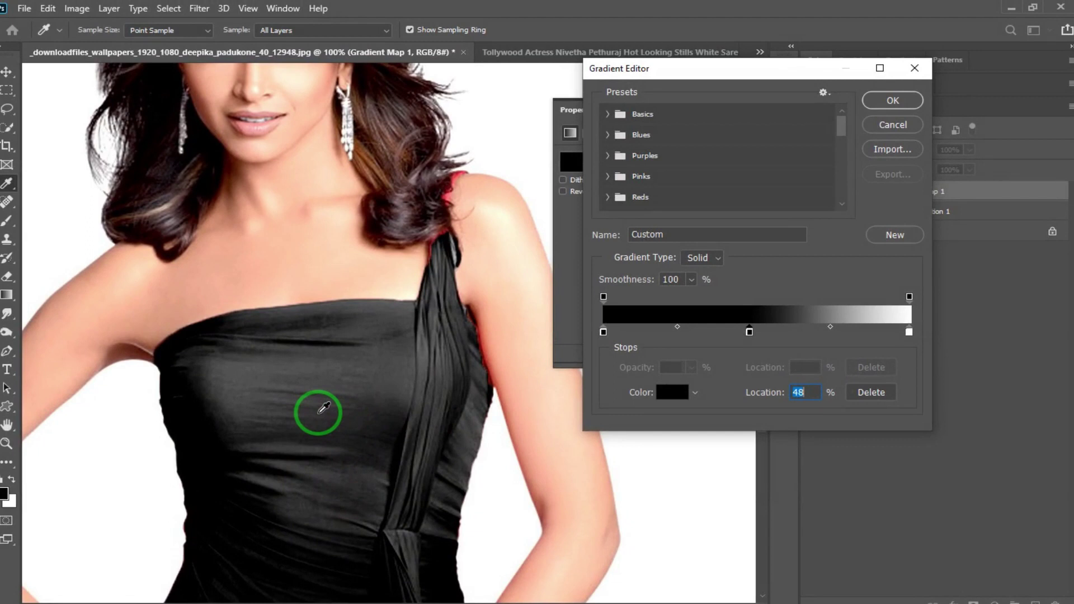
Step: Fit the photo on screen and make the new middle gradient stop white
key("ctrl+0")
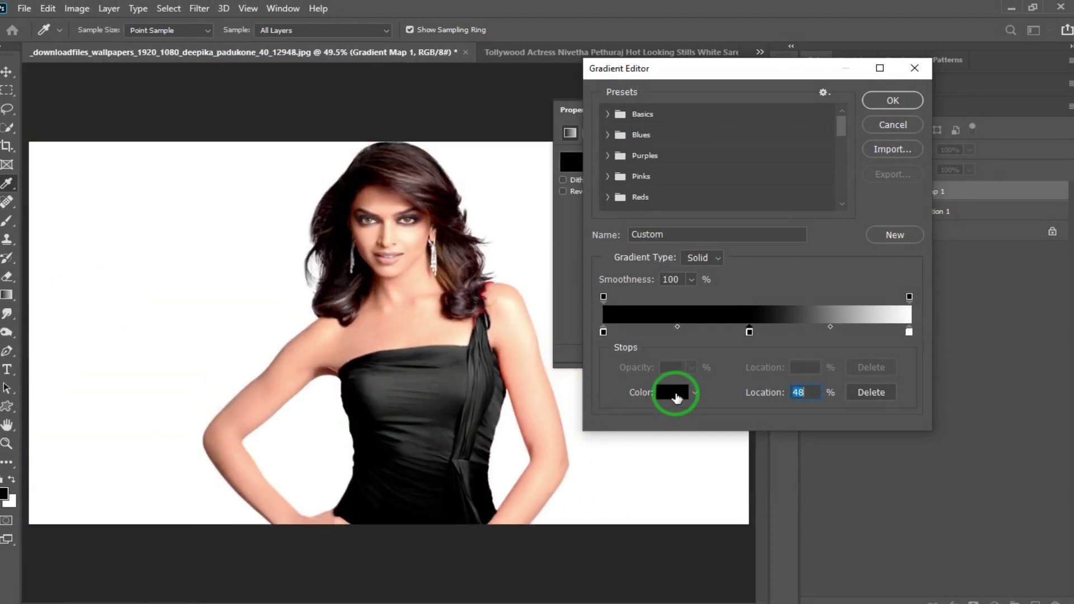
left_click(675, 393)
left_click_drag(696, 131, 592, 32)
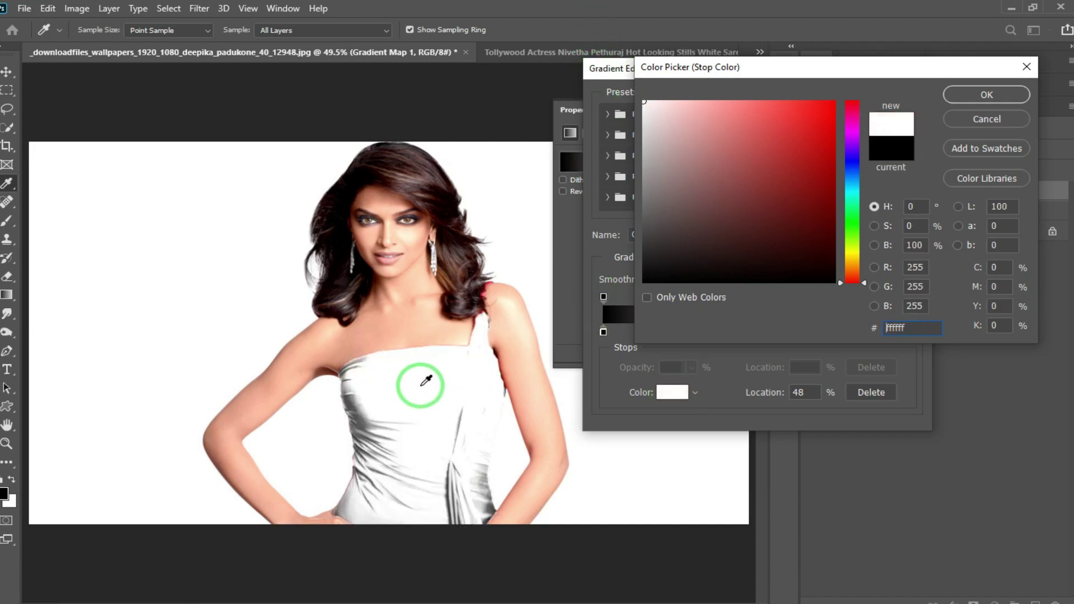
left_click(986, 94)
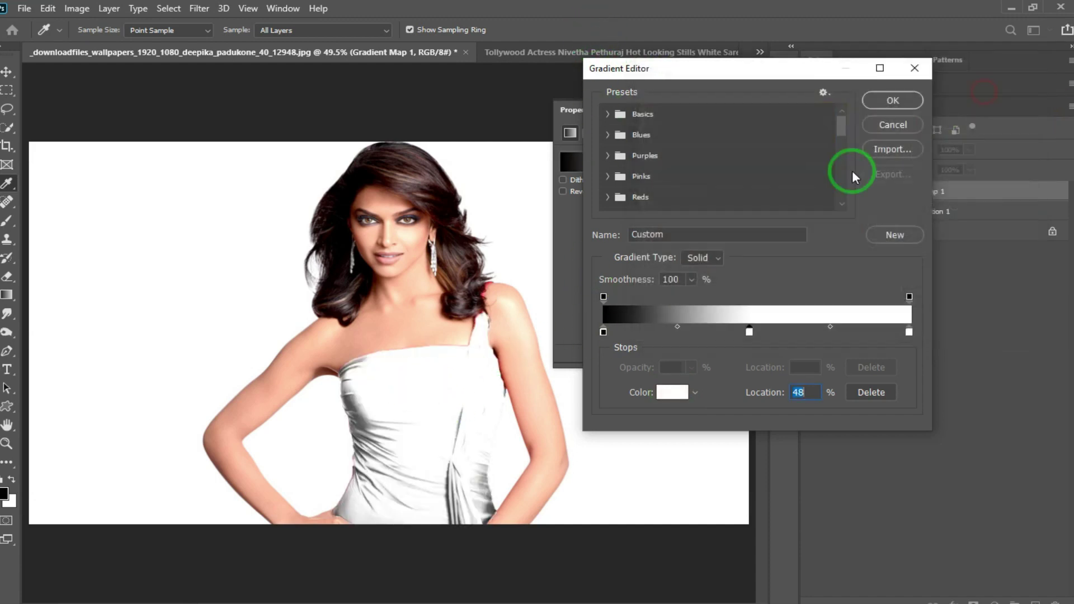
Step: Drag the middle stop right past 52% and shift its left midpoint to 60
scroll(453, 359, "up", 2)
left_click_drag(468, 400, 327, 335)
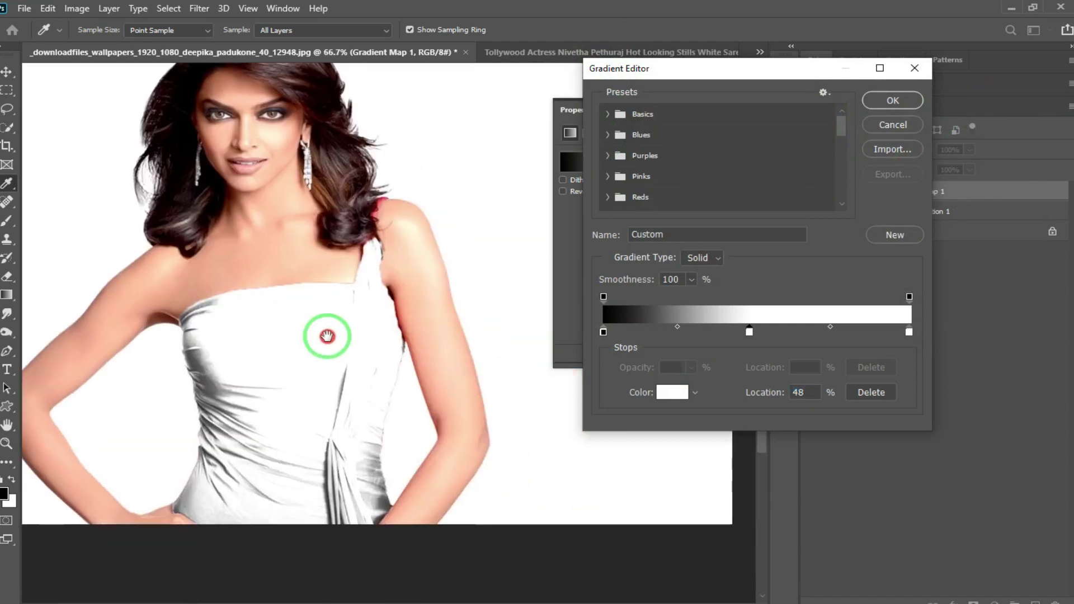
left_click(749, 332)
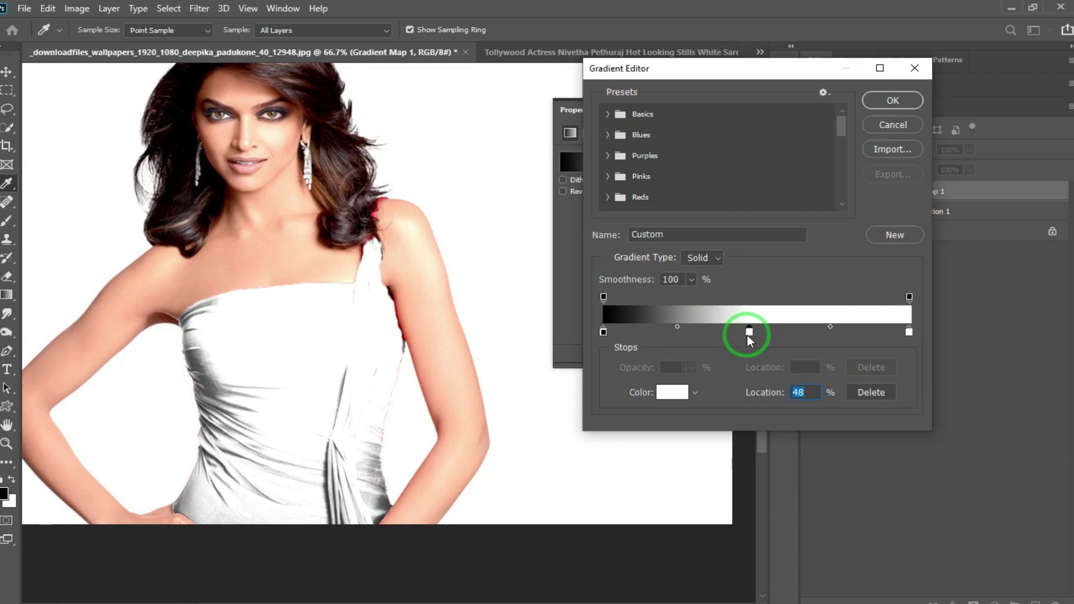
left_click_drag(749, 332, 780, 333)
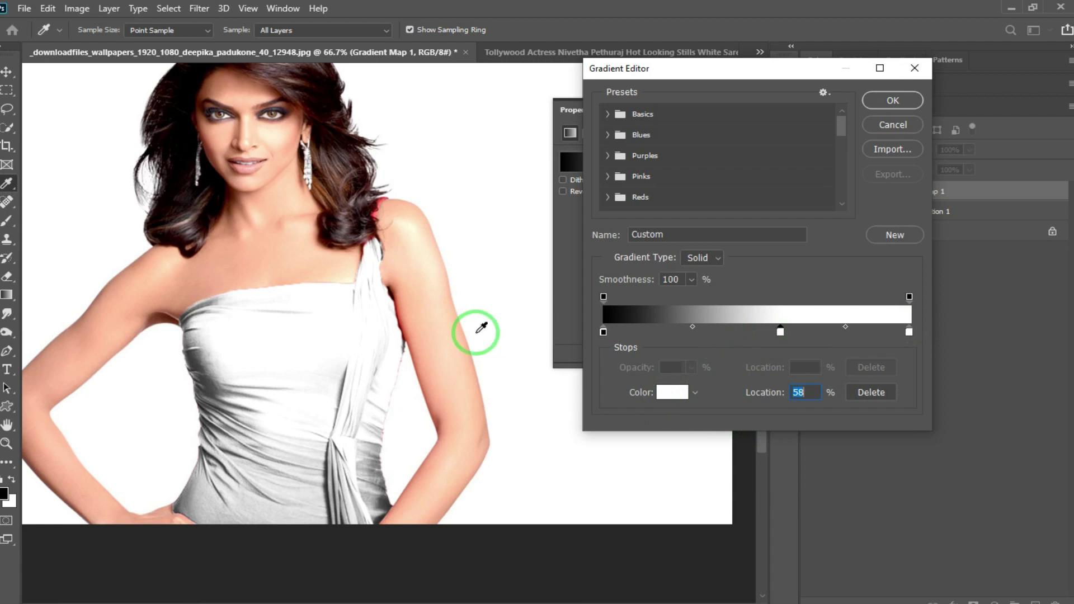
left_click_drag(354, 348, 796, 332)
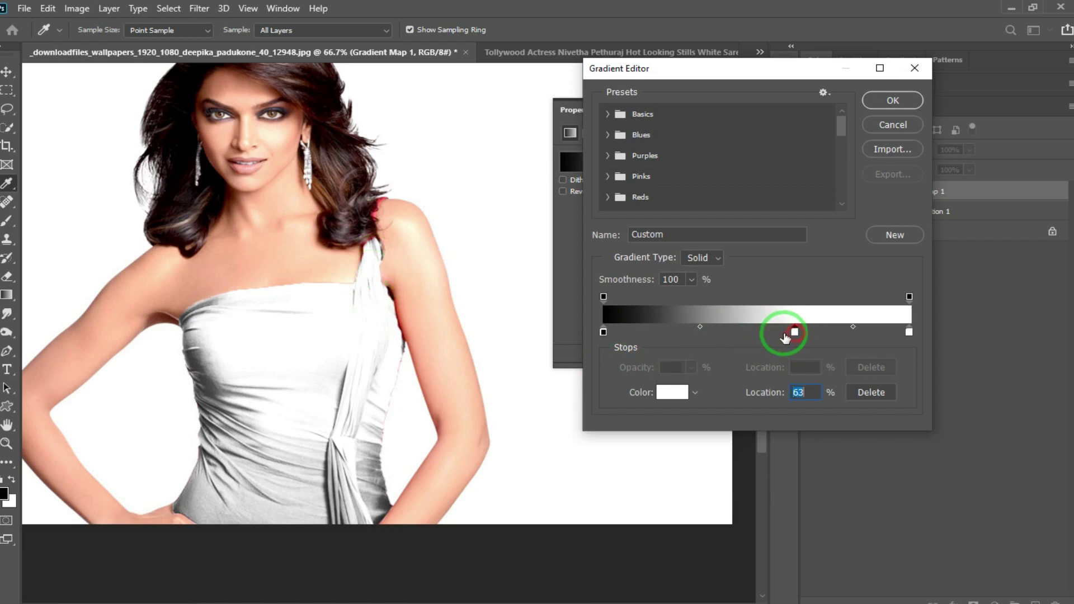
left_click(699, 327)
left_click_drag(699, 328, 718, 327)
Step: Tune the right midpoint and settle the white middle stop at 67%
left_click(793, 330)
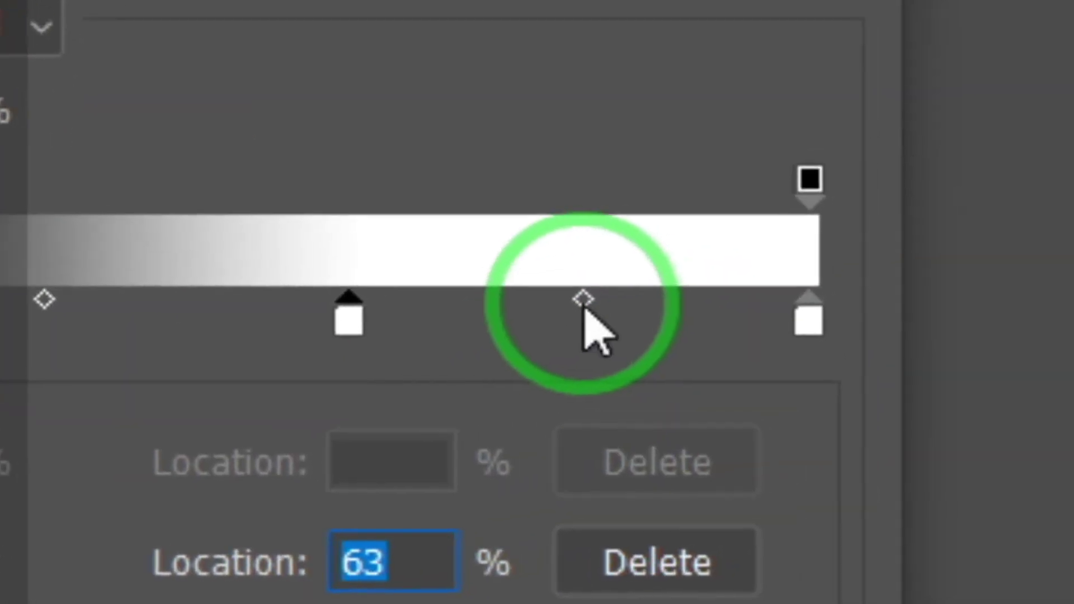
left_click_drag(980, 317, 992, 318)
left_click_drag(540, 325, 541, 326)
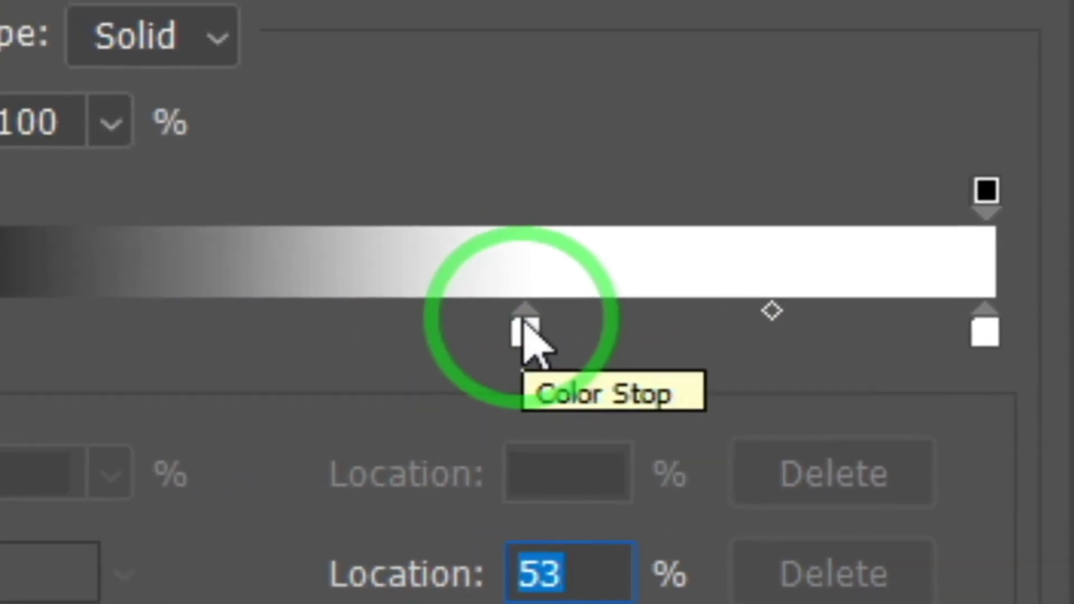
left_click(299, 344)
left_click_drag(550, 326, 514, 330)
left_click(784, 310)
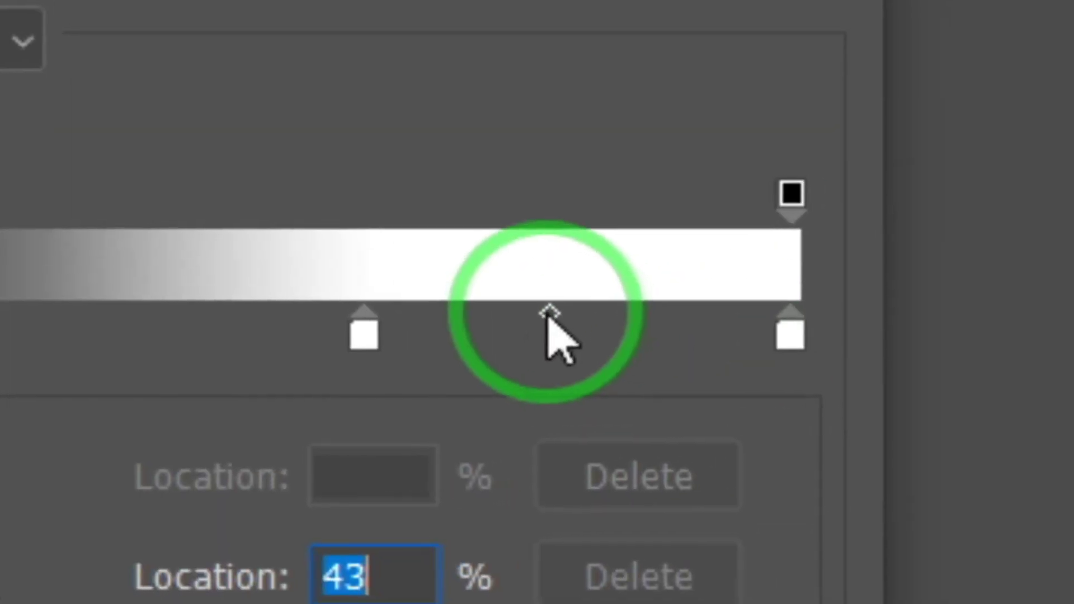
left_click_drag(915, 305, 894, 305)
left_click_drag(725, 322, 763, 324)
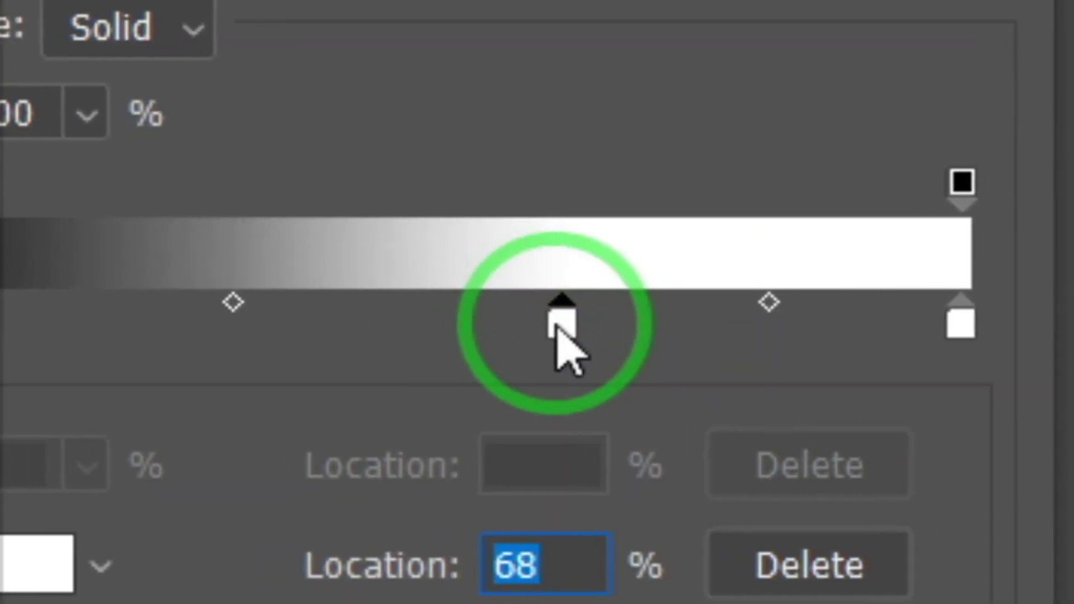
left_click_drag(562, 326, 559, 322)
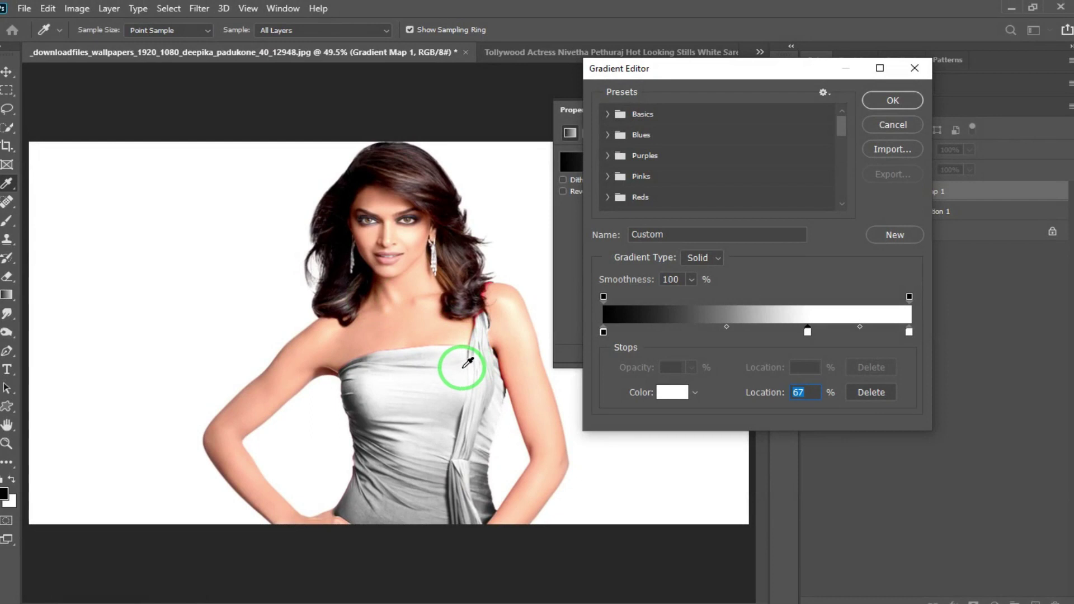
Step: Zoom in on the dress and set the middle stop colour to bright yellow #ffea00
scroll(468, 364, "up", 3)
left_click_drag(468, 364, 327, 249)
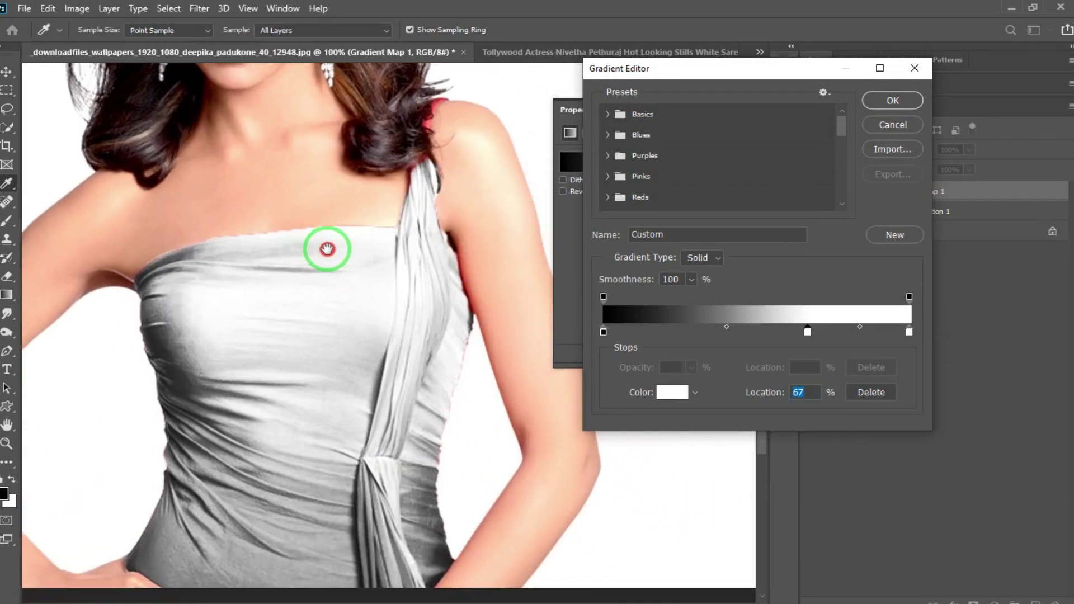
left_click(665, 397)
left_click(834, 102)
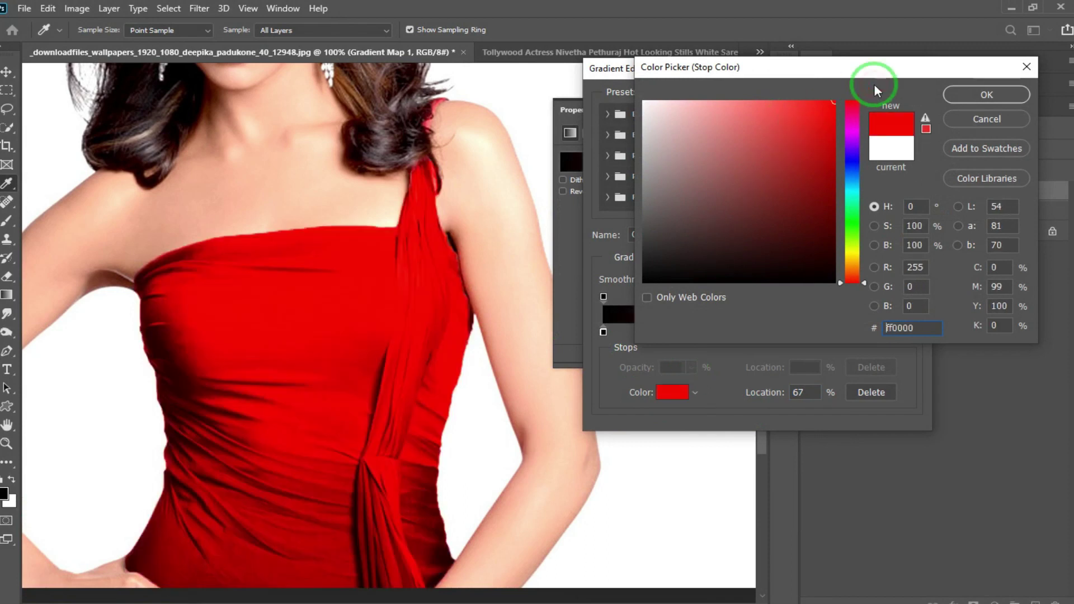
left_click(859, 196)
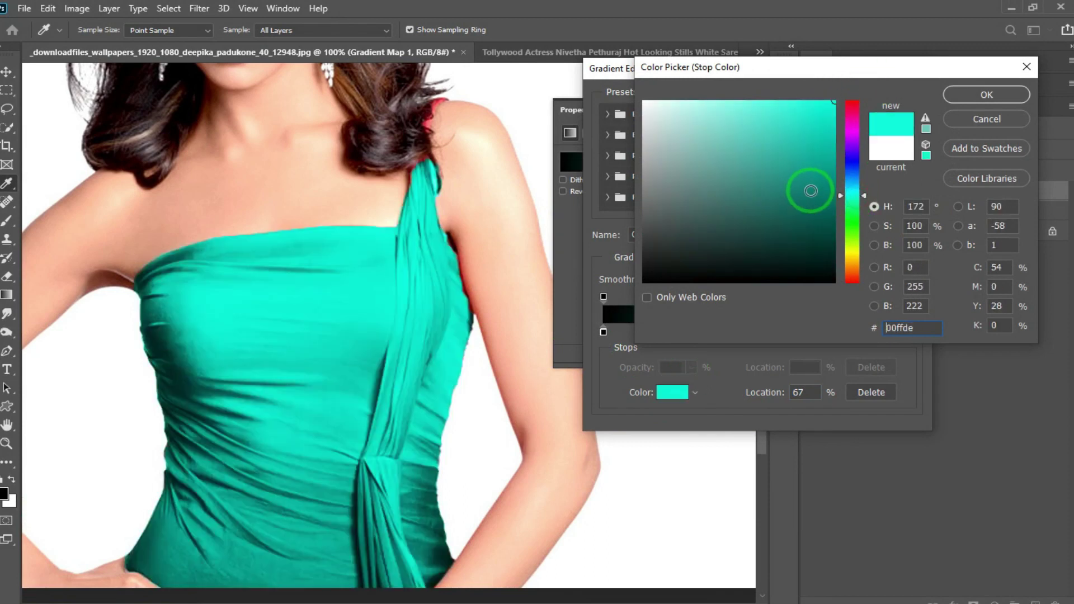
left_click(852, 249)
left_click(834, 91)
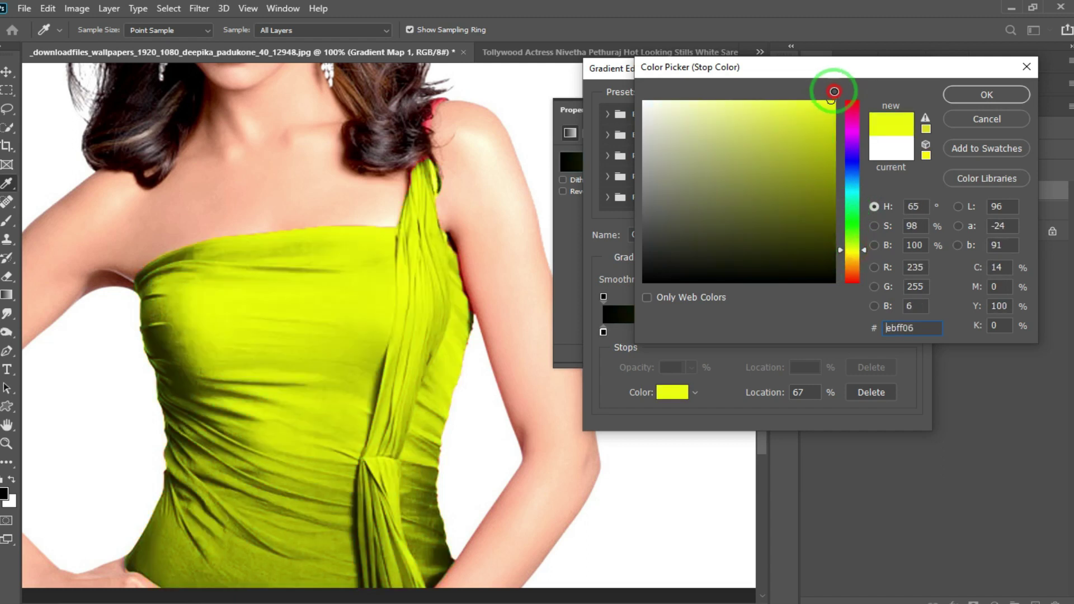
left_click(853, 255)
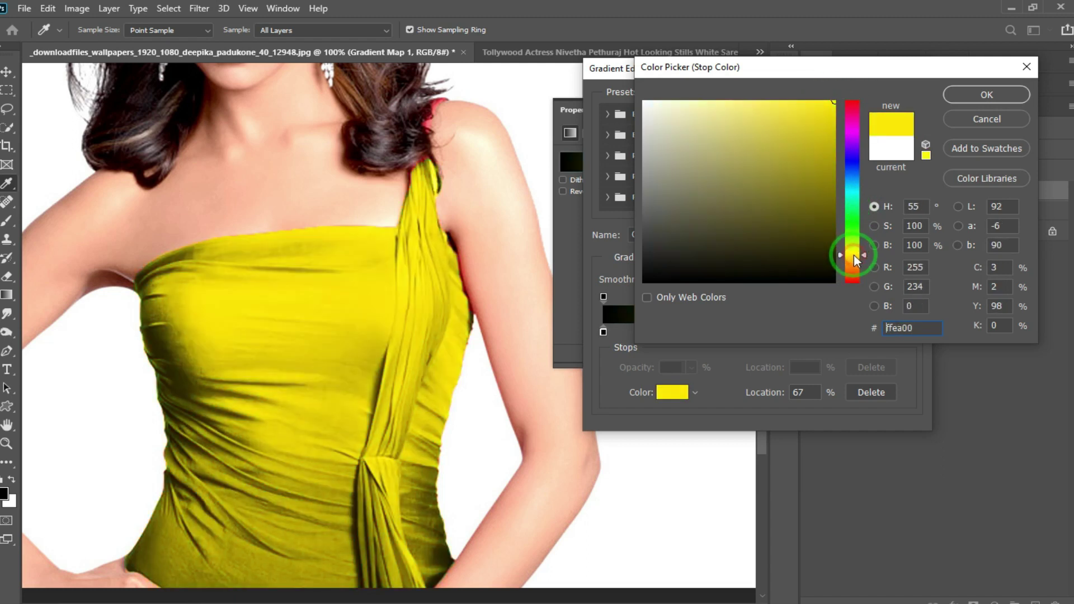
left_click_drag(823, 146, 844, 91)
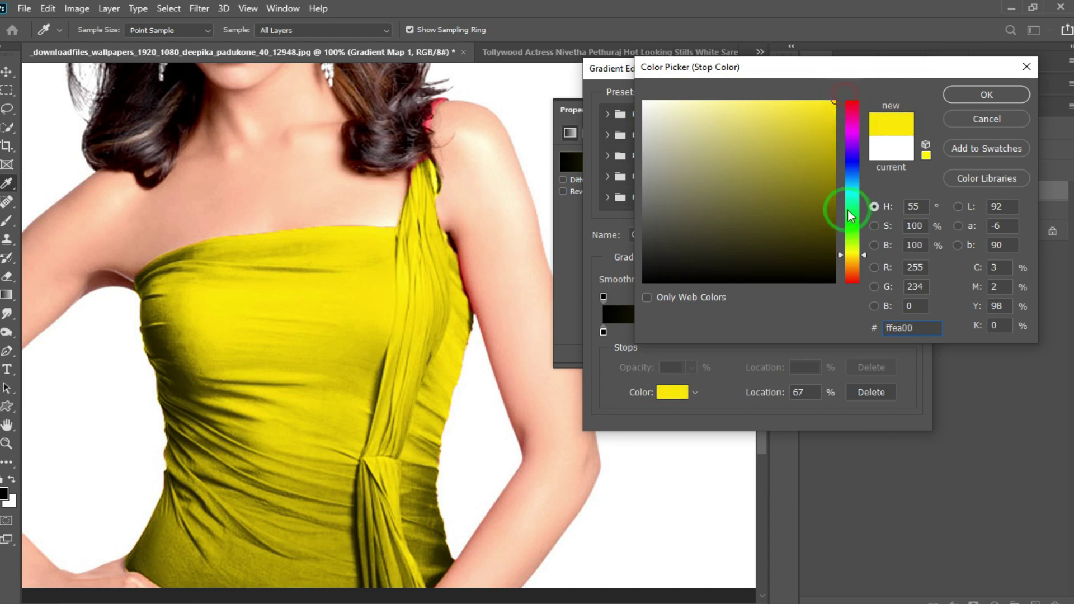
Step: Confirm the yellow and slide the middle stop left to 62%
left_click(982, 106)
left_click(807, 332)
left_click_drag(807, 332, 792, 332)
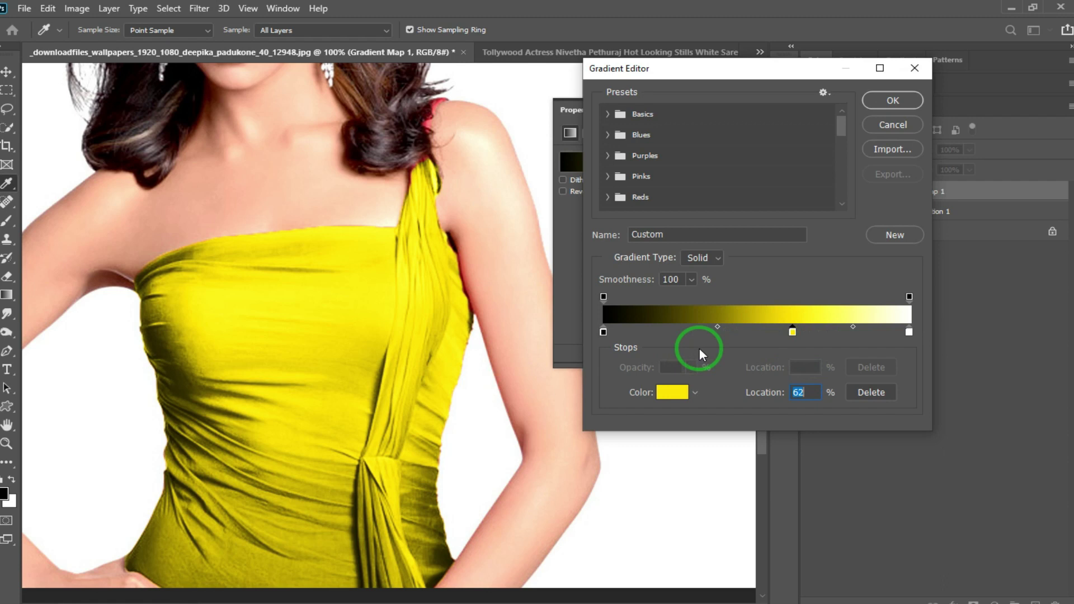
Step: Try several hues for the middle stop and settle on a magenta-purple
left_click(672, 391)
mouse_move(808, 189)
left_mouse_down()
mouse_move(783, 117)
mouse_move(750, 116)
mouse_move(817, 152)
mouse_move(791, 149)
mouse_move(786, 210)
mouse_move(741, 151)
mouse_move(757, 123)
mouse_move(795, 134)
mouse_move(818, 123)
mouse_move(822, 98)
mouse_move(833, 100)
left_mouse_up()
left_click(851, 129)
left_click_drag(800, 147, 833, 88)
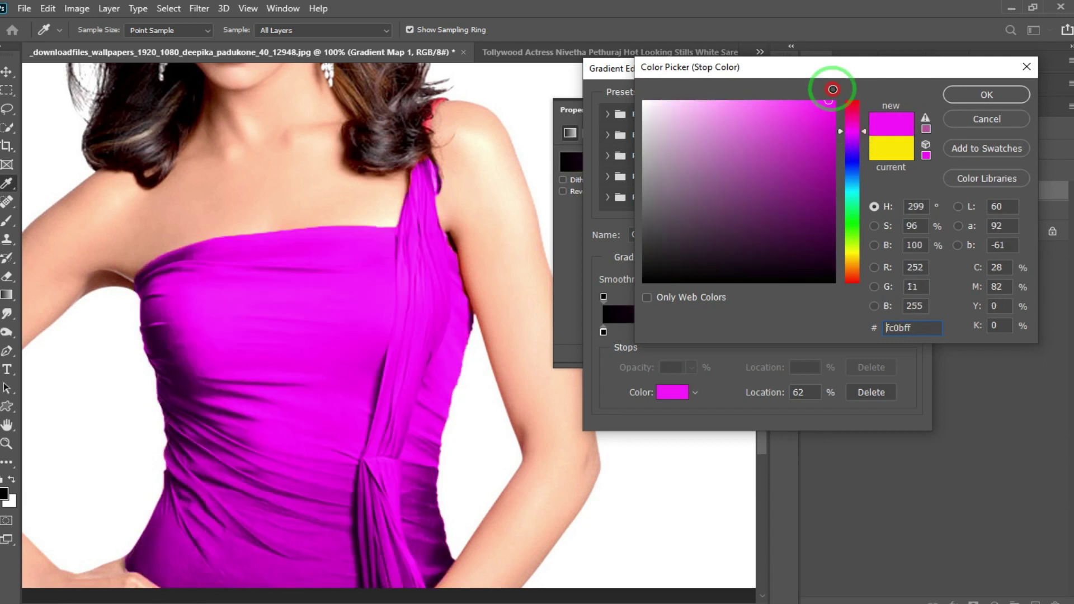
left_click(852, 108)
left_click(844, 206)
left_click(808, 160)
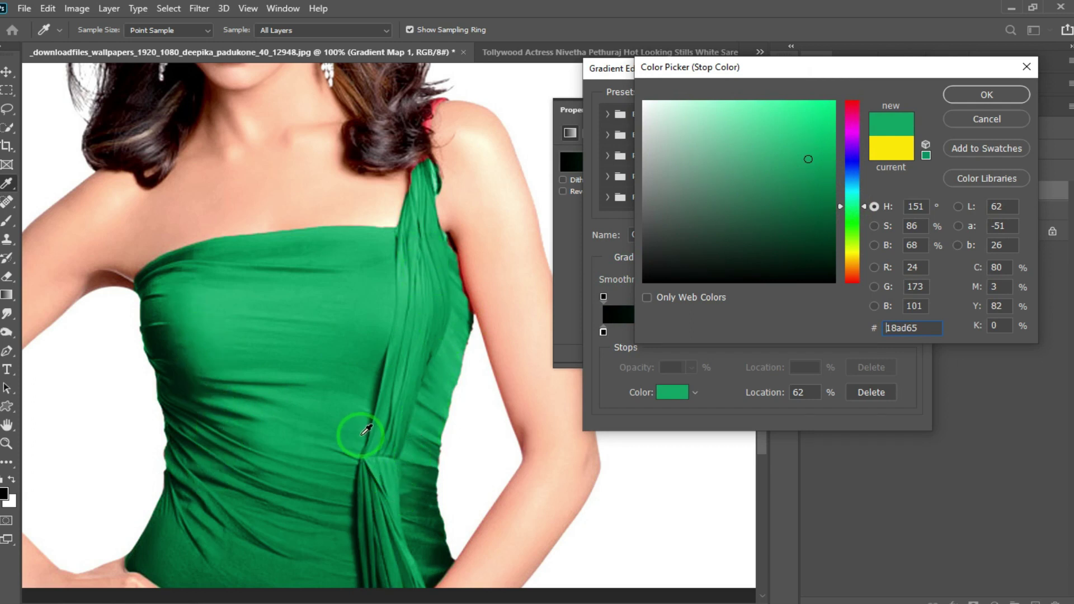
left_click_drag(853, 230, 855, 166)
mouse_move(851, 224)
left_mouse_down()
mouse_move(854, 245)
mouse_move(841, 246)
mouse_move(750, 137)
mouse_move(791, 112)
mouse_move(798, 161)
mouse_move(779, 149)
left_mouse_up()
left_click(847, 125)
left_click(816, 115)
left_click(1008, 95)
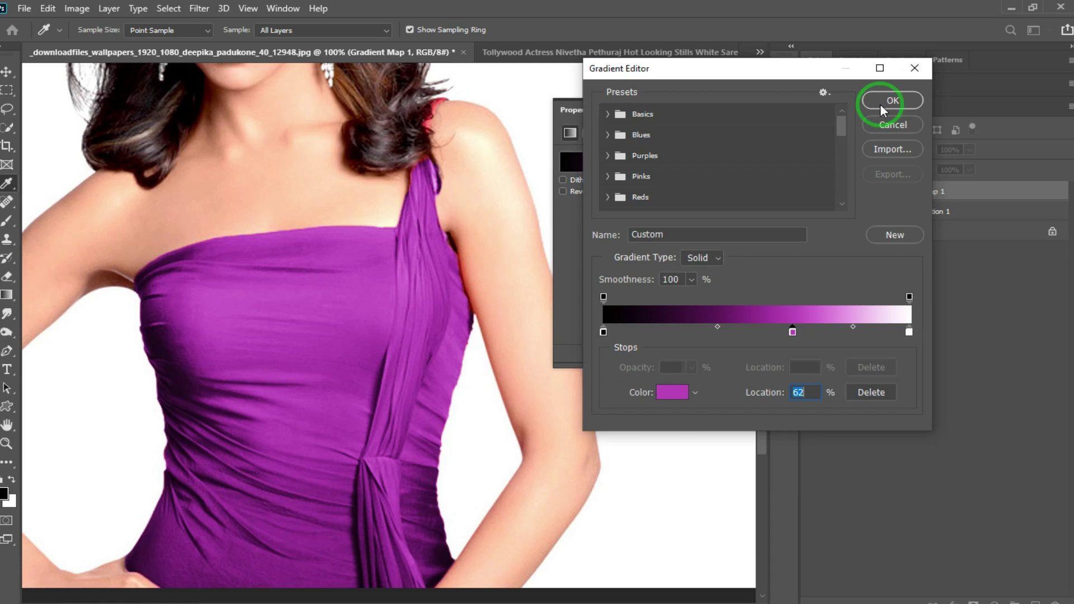
Step: Apply the purple gradient and fit the whole photo in the window
left_click(892, 100)
key("z")
key("ctrl+0")
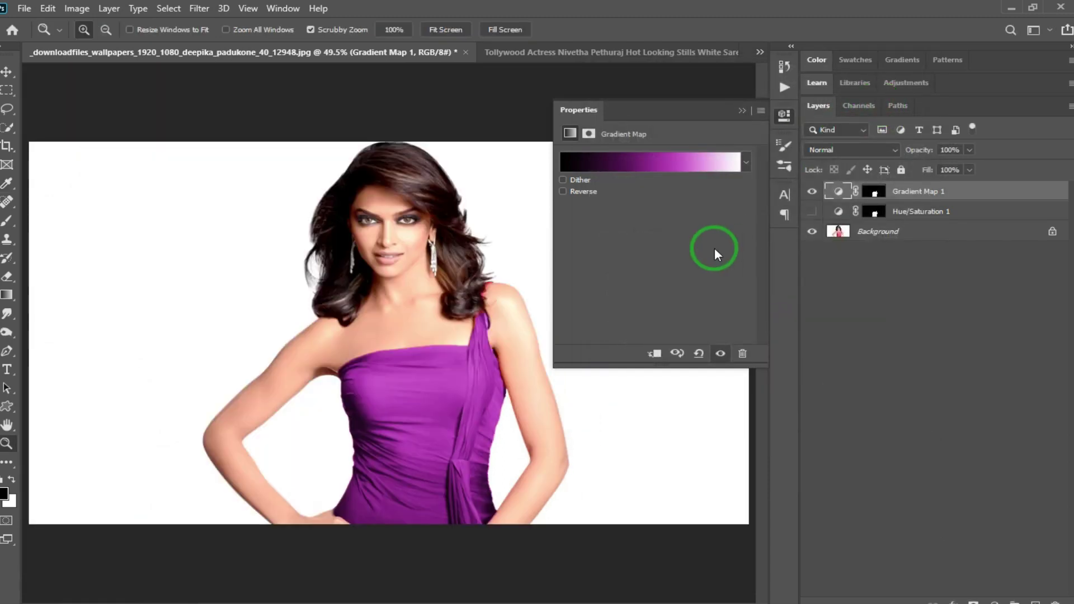